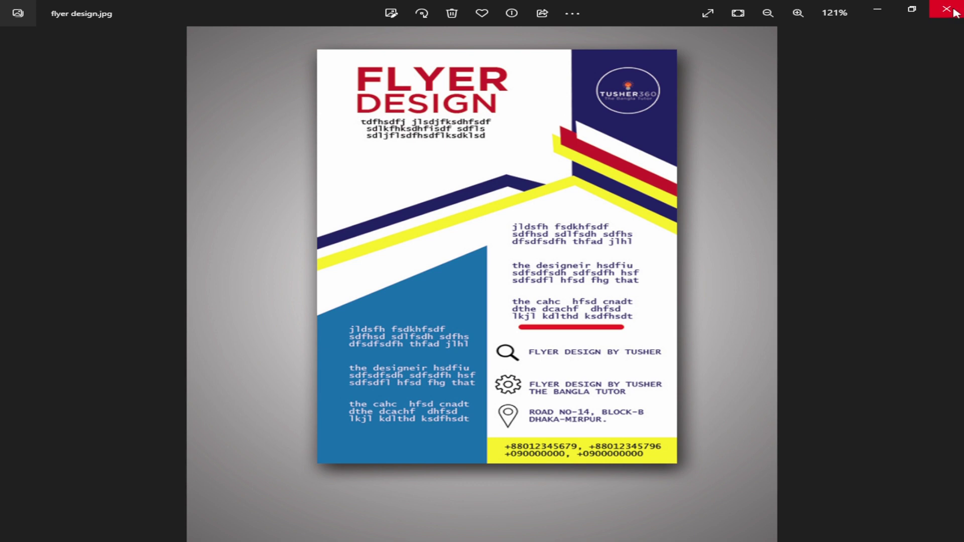
right_click(434, 250)
click(486, 277)
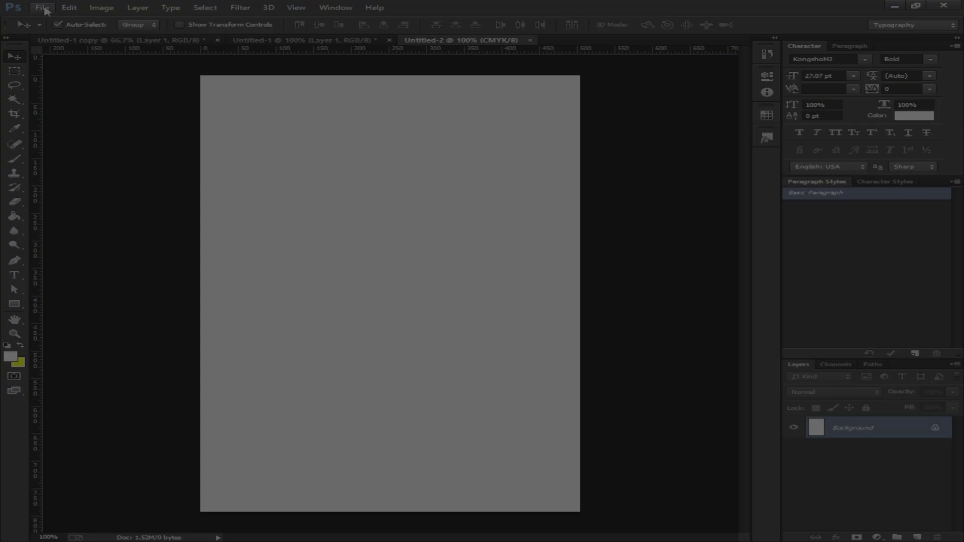
click(42, 7)
click(53, 21)
click(459, 161)
click(458, 181)
drag(405, 162, 195, 208)
text(7)
key(Tab)
key(Tab)
text(11)
click(393, 213)
click(397, 248)
click(591, 129)
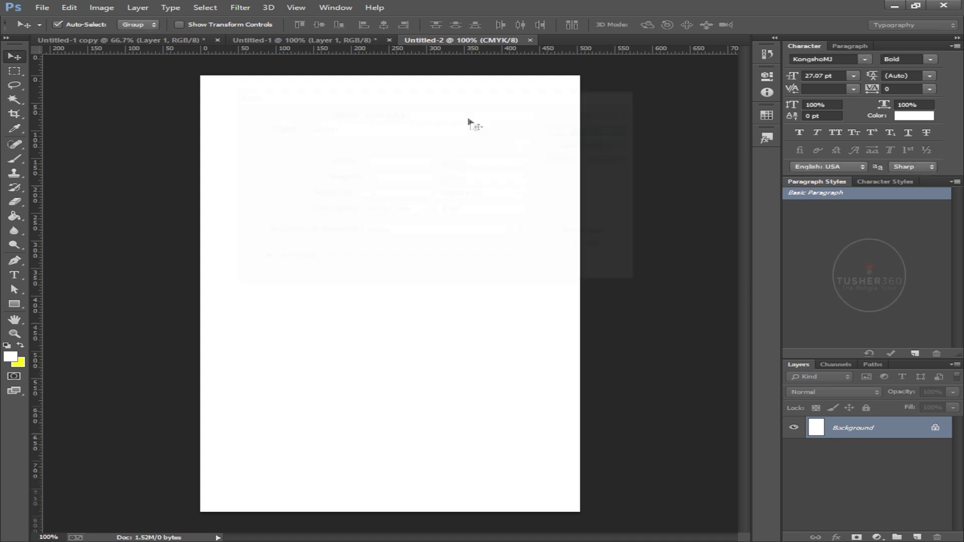
Draw a rectangle shape about 301 by 435 px over the page's lower-left corner, extending past the page edges
right_click(14, 304)
click(70, 301)
key(ctrl+minus)
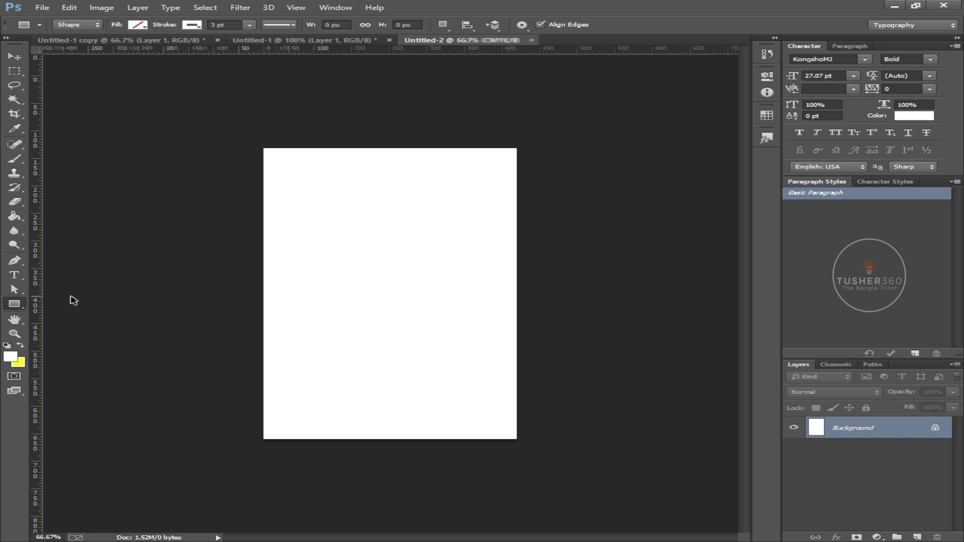
drag(229, 286, 379, 446)
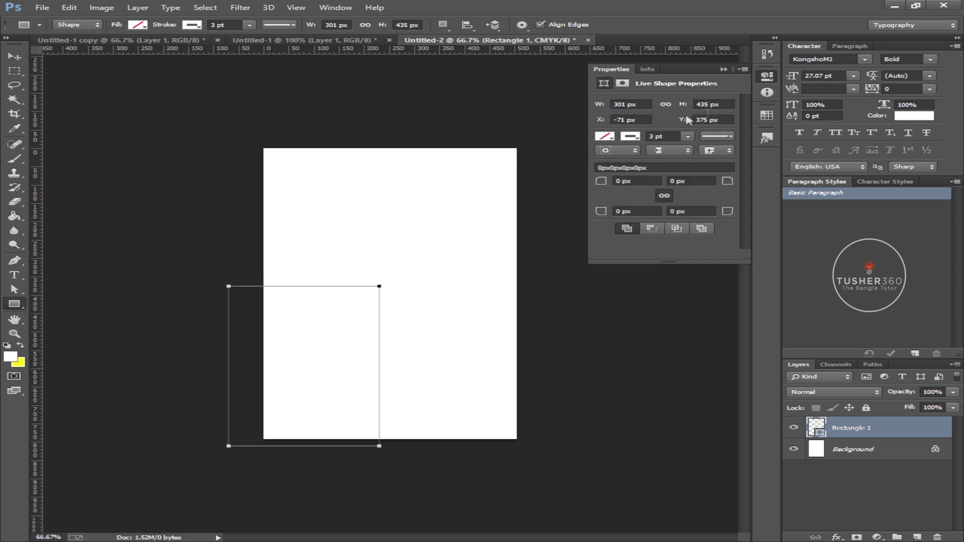
Remove the rectangle's stroke and fill it with dark blue
key(ctrl+plus)
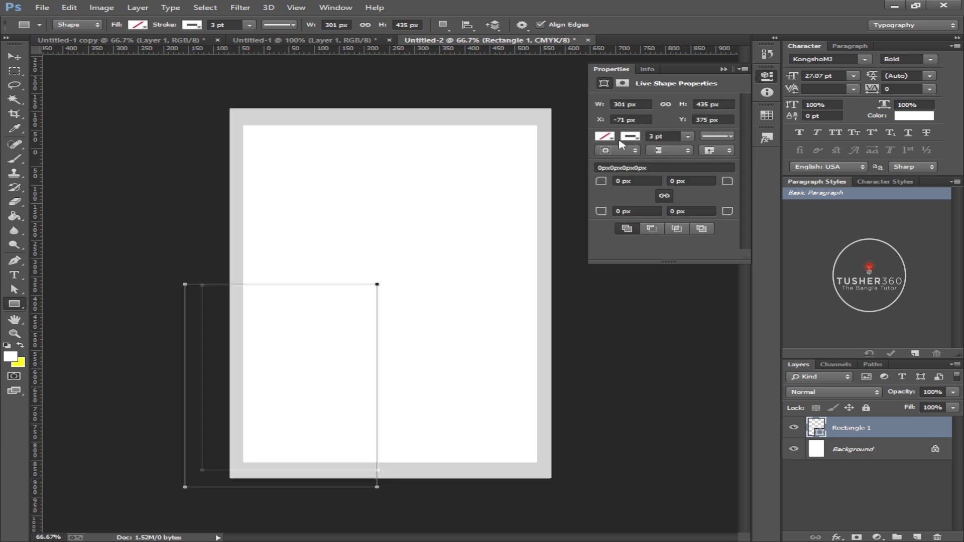
click(630, 137)
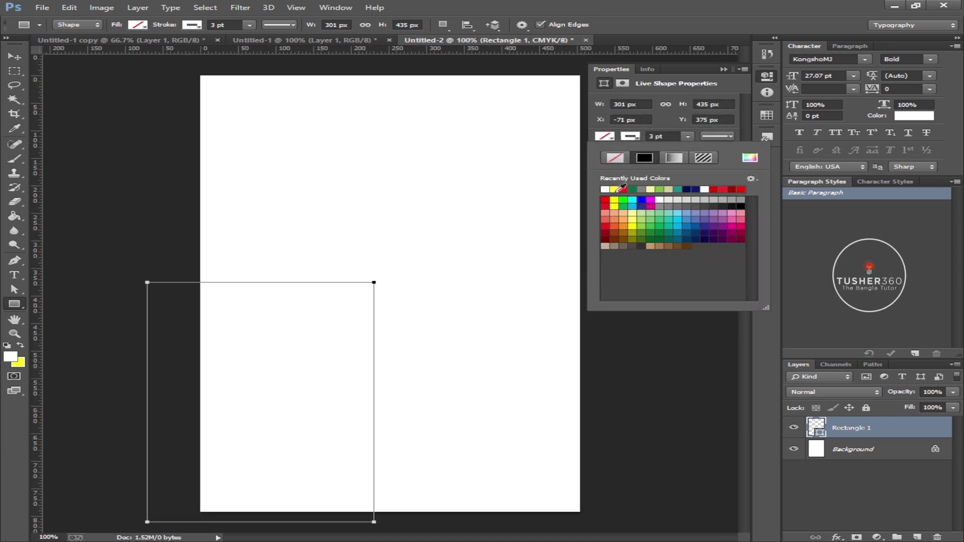
click(616, 158)
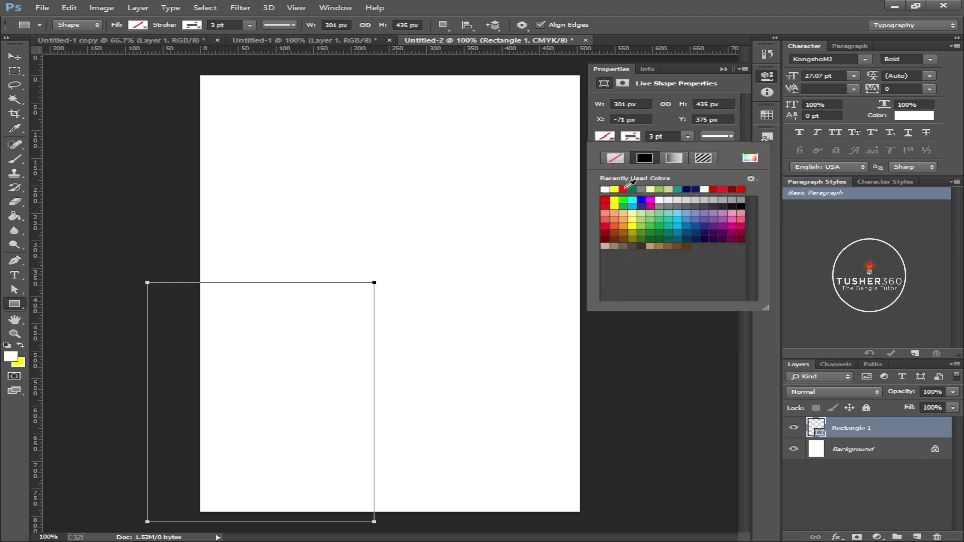
click(624, 189)
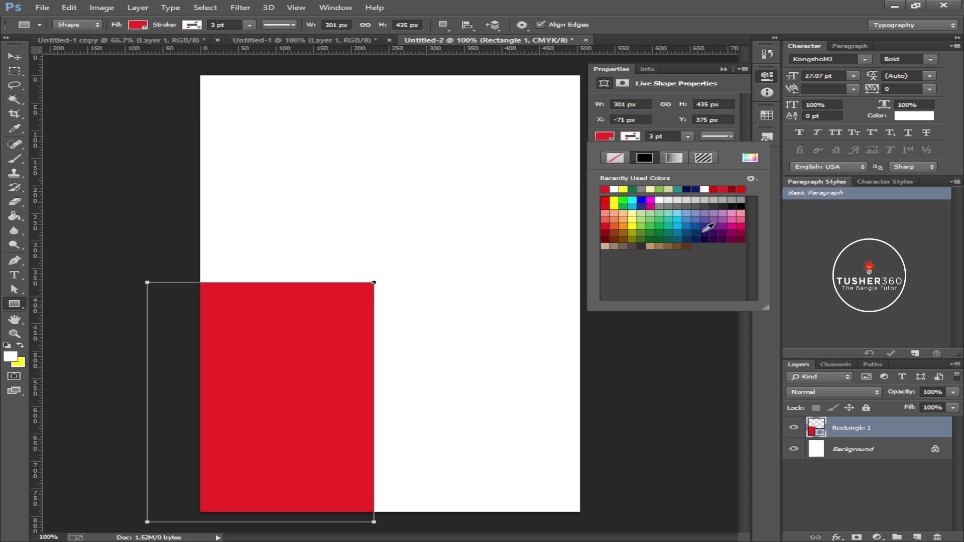
click(685, 232)
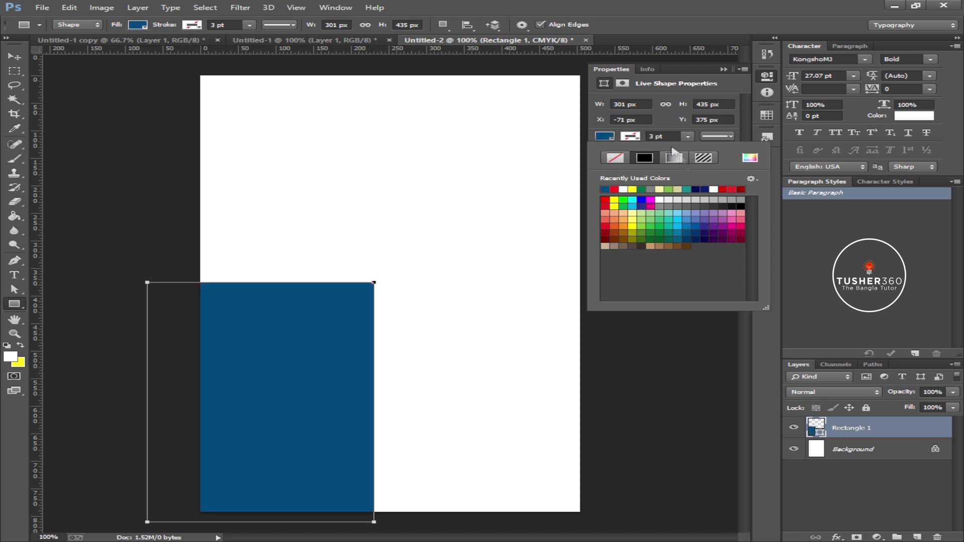
click(684, 78)
click(724, 69)
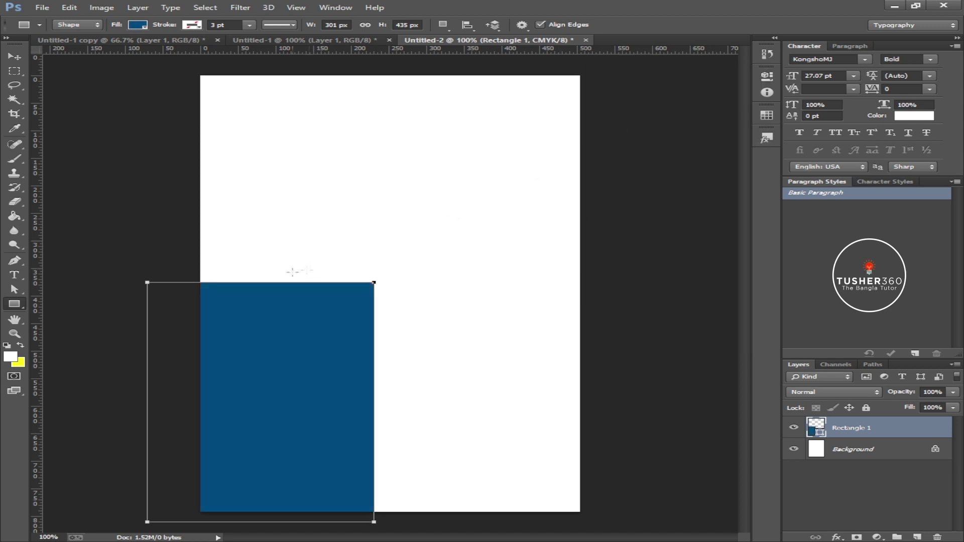
Lower the rectangle's upper-left anchor point to slant its top edge, accepting the conversion to a regular path
click(14, 57)
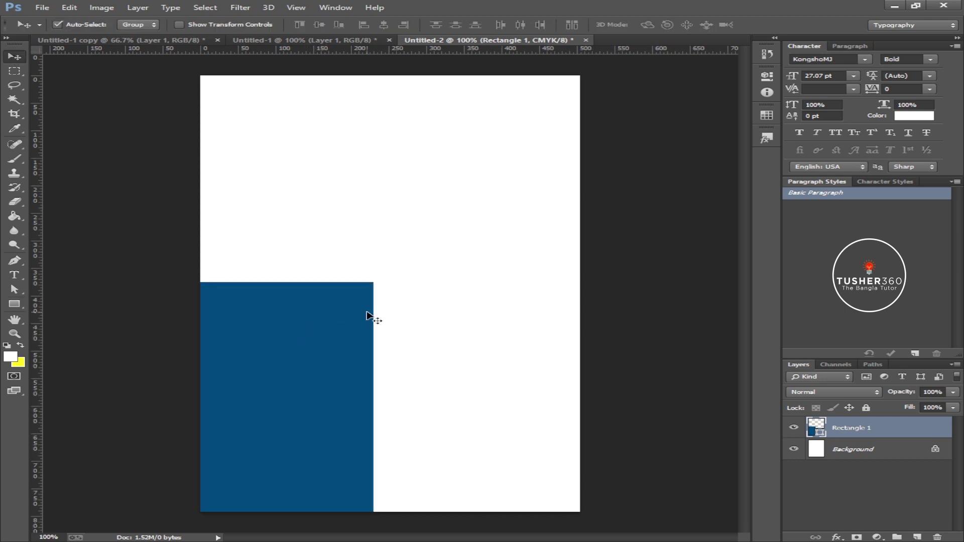
click(21, 293)
click(150, 289)
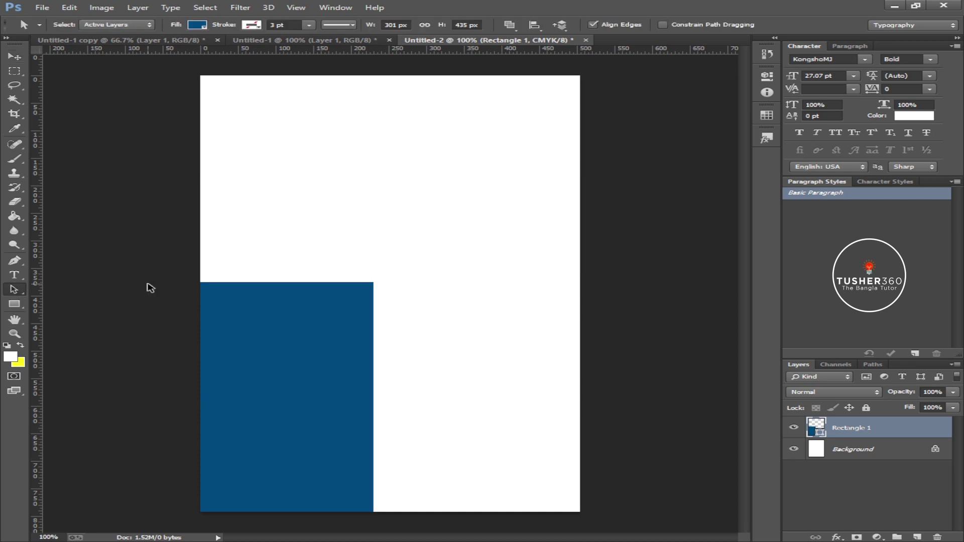
click(238, 313)
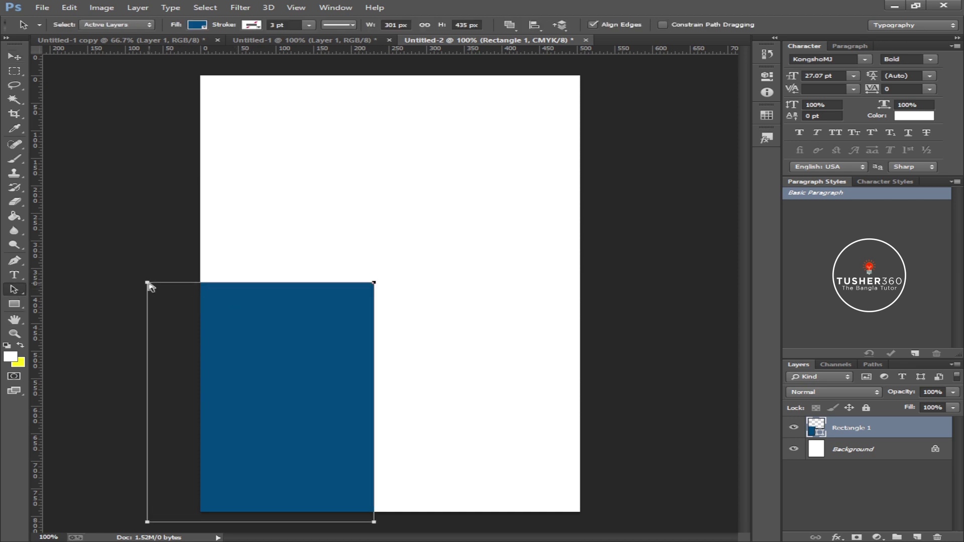
drag(149, 285, 172, 369)
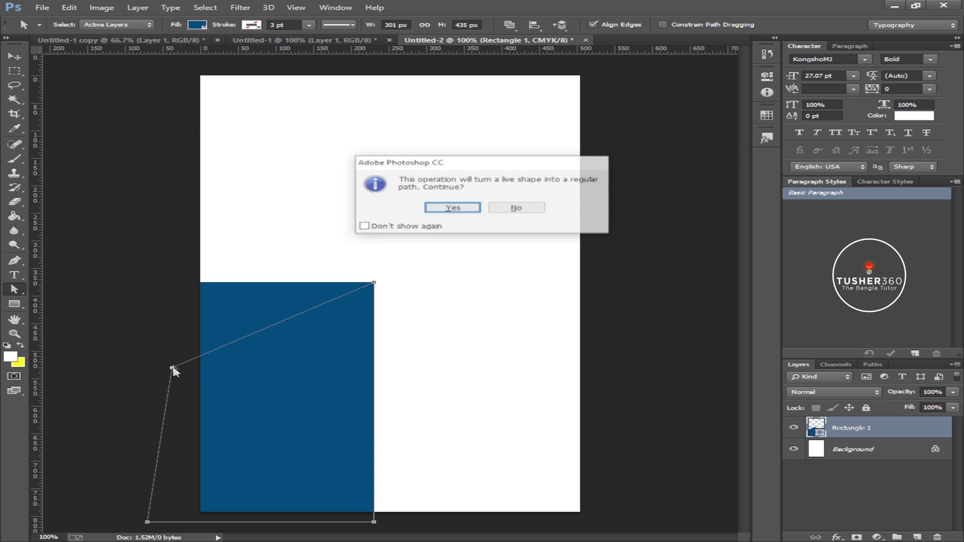
click(452, 208)
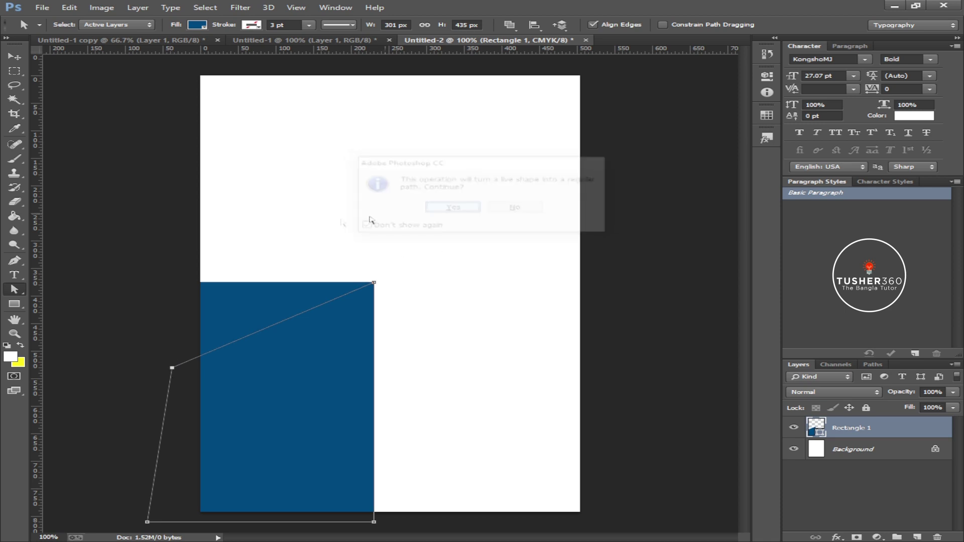
click(14, 56)
click(134, 233)
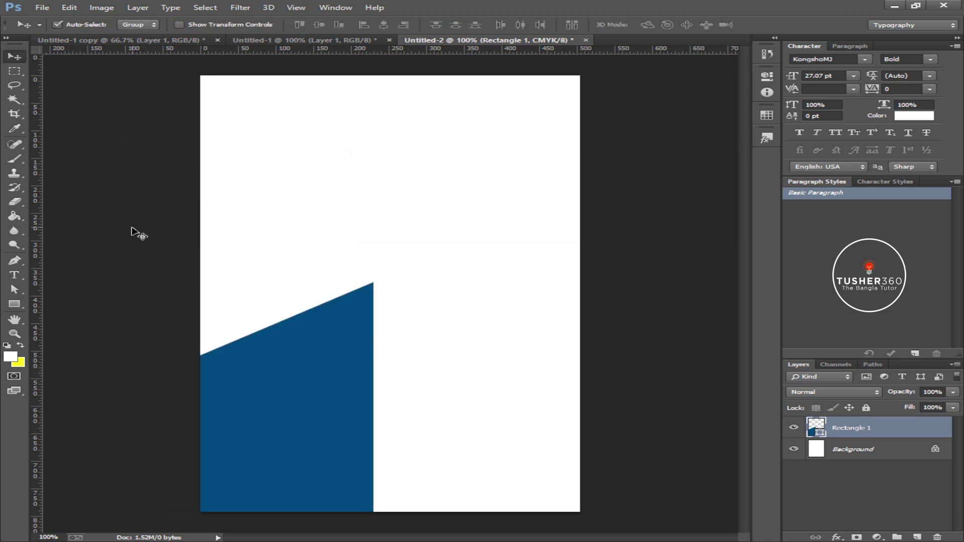
Duplicate the blue shape above the original and flip the copy vertically and horizontally
drag(352, 336, 394, 251)
key(ctrl+t)
right_click(390, 280)
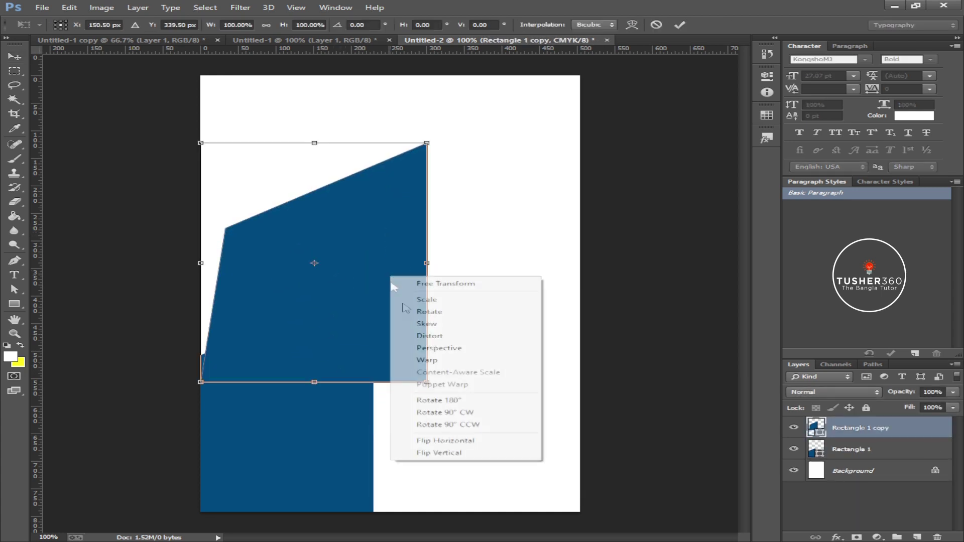
click(432, 452)
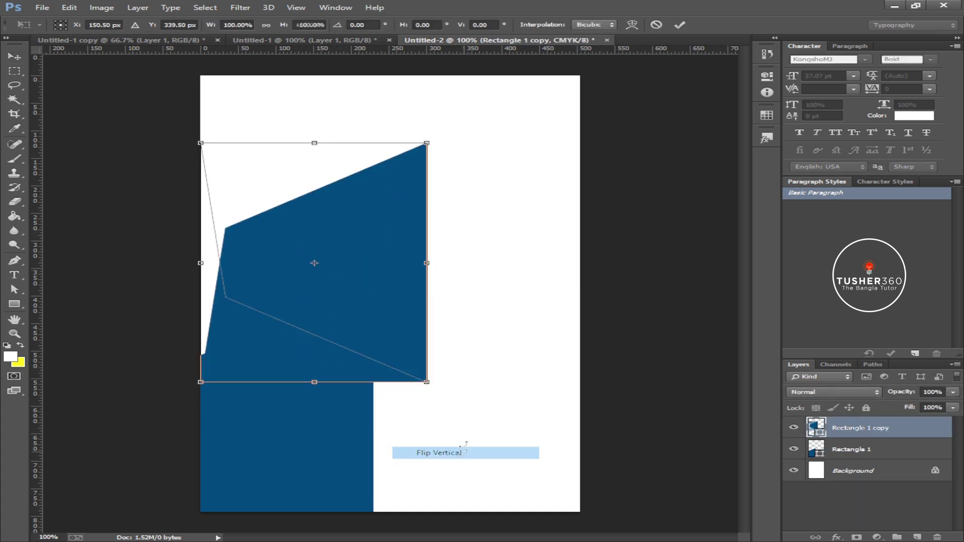
right_click(379, 299)
click(454, 463)
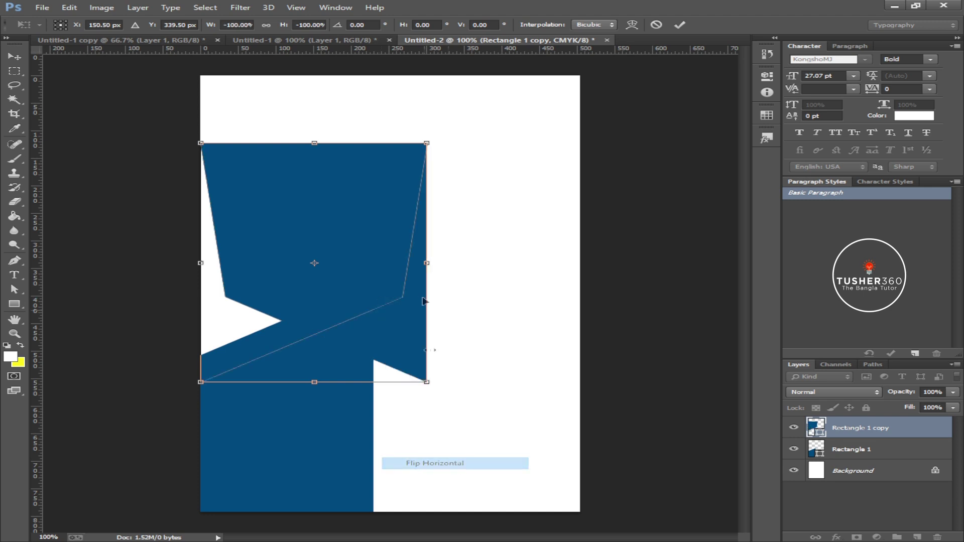
Enlarge the flipped copy to about 393 by 568 px and position it over the page's upper-left area
drag(395, 264, 385, 213)
drag(429, 309, 495, 315)
drag(385, 225, 409, 189)
drag(487, 306, 495, 308)
mouse_move(413, 230)
mouse_down()
mouse_move(406, 224)
mouse_move(412, 230)
mouse_up()
key(Return)
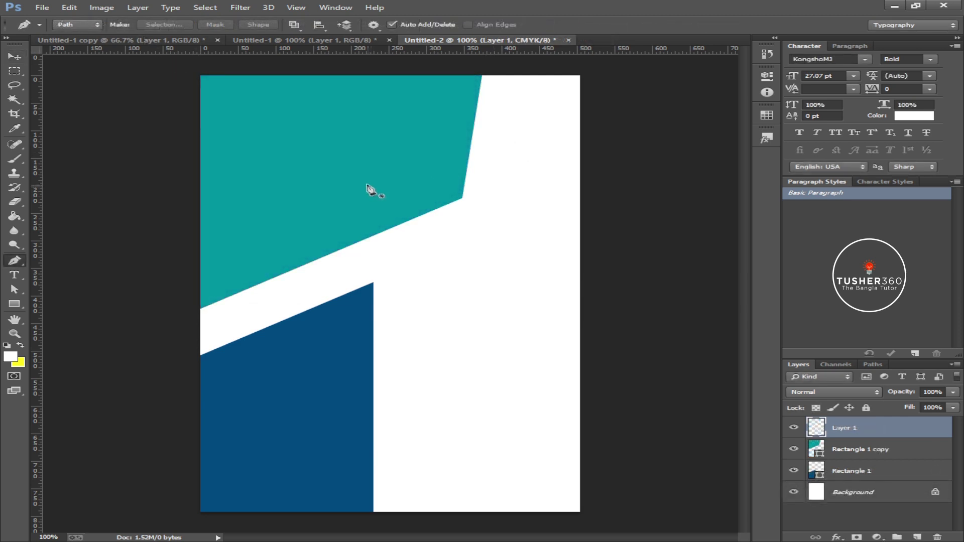
Pull the teal shape's lower-right anchor point outward to straighten its right side, and shift the shape slightly left
click(14, 56)
click(260, 166)
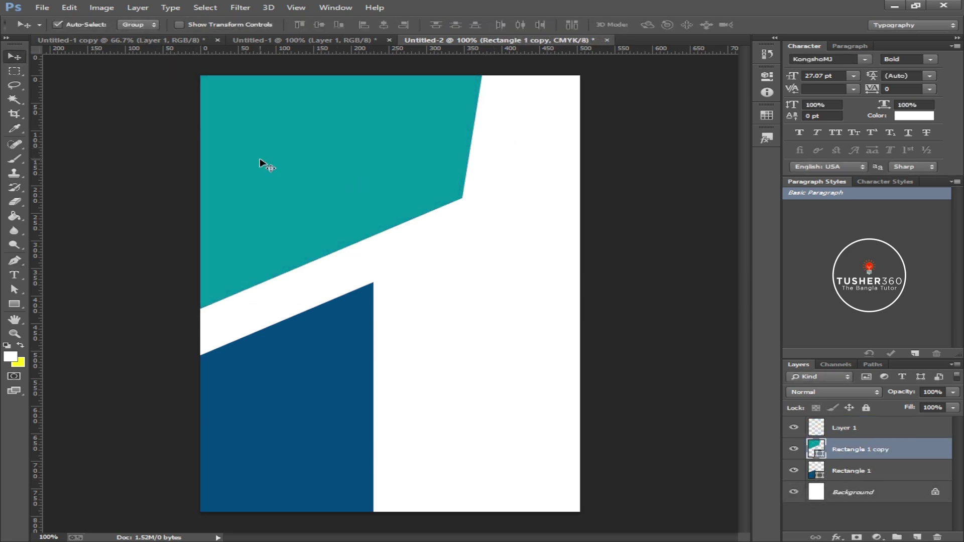
click(14, 289)
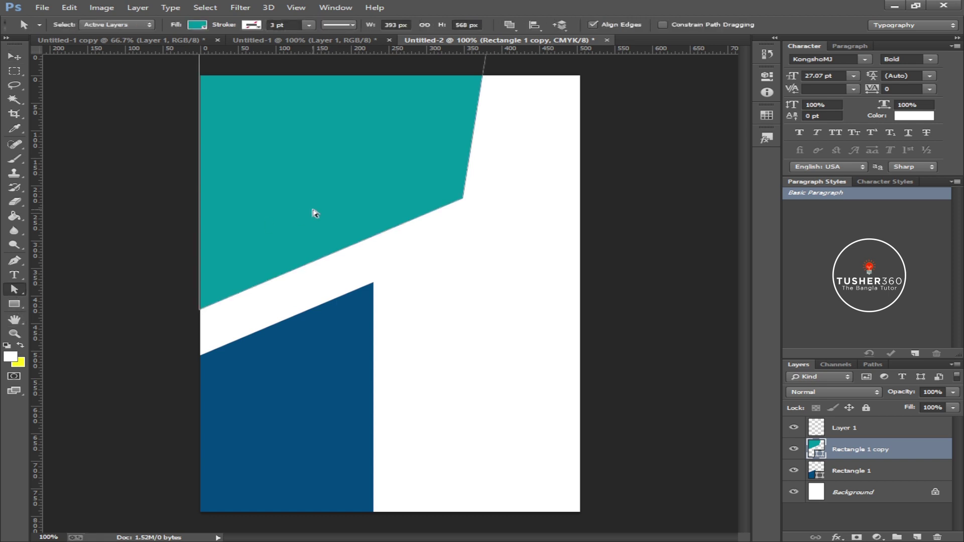
key(Return)
click(463, 199)
drag(462, 200, 492, 216)
click(173, 114)
click(309, 178)
key(Return)
click(18, 59)
drag(363, 153, 345, 154)
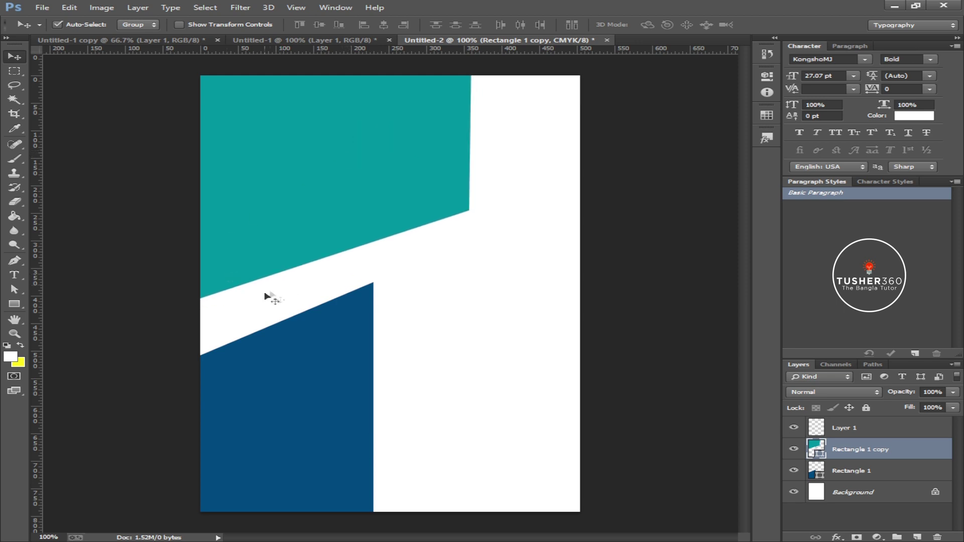
On Layer 1, draw a closed bent band with the Pen tool along the teal shape's lower edge and down to the page's right edge
key(p)
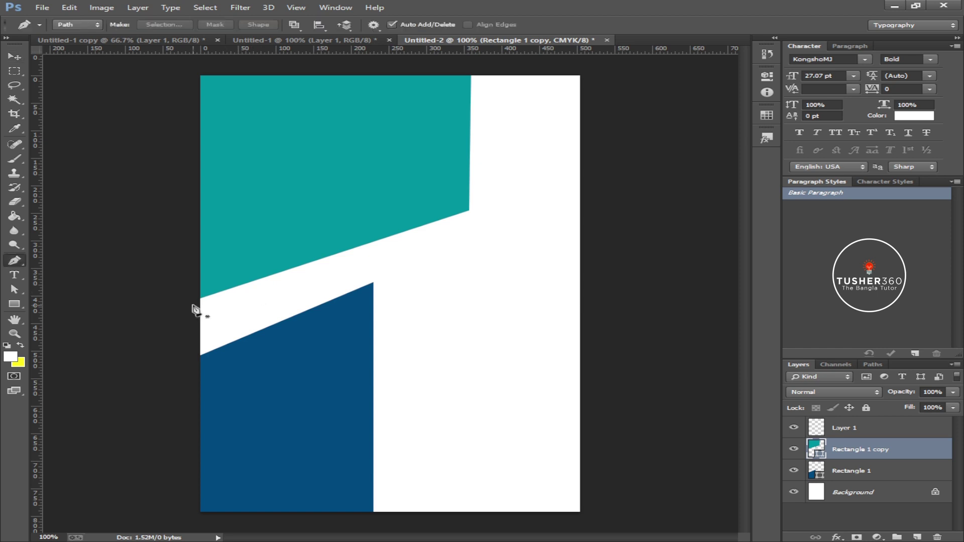
click(854, 428)
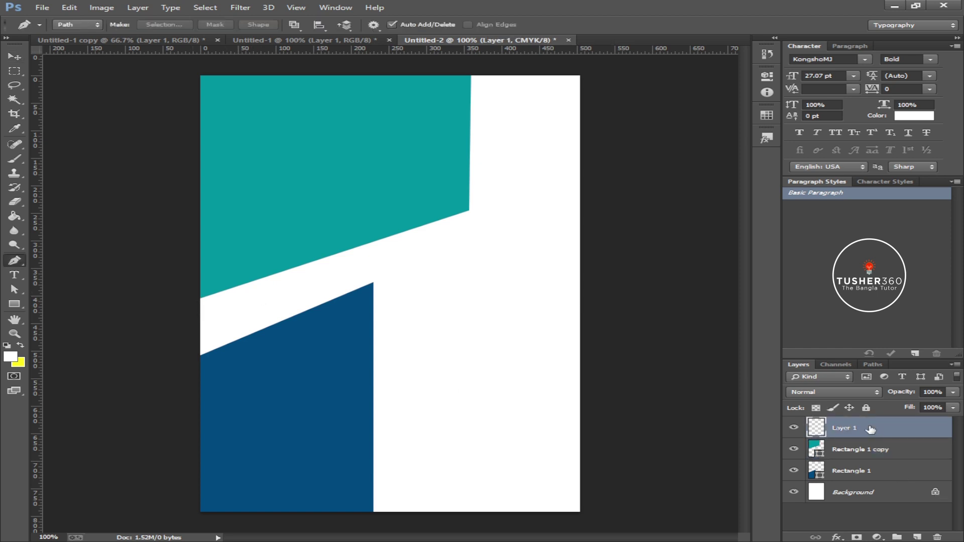
key(ctrl+plus)
key(ctrl+minus)
click(190, 300)
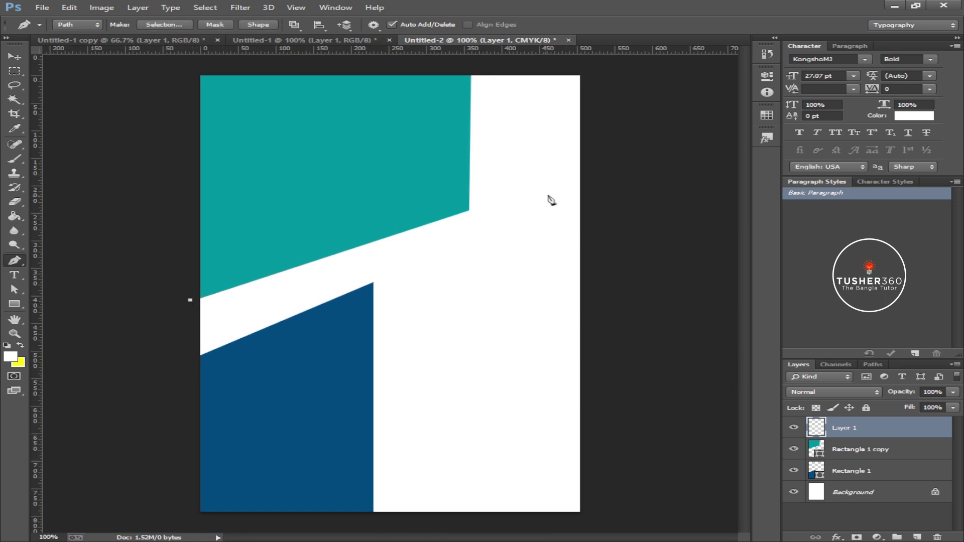
click(471, 209)
click(587, 261)
click(586, 274)
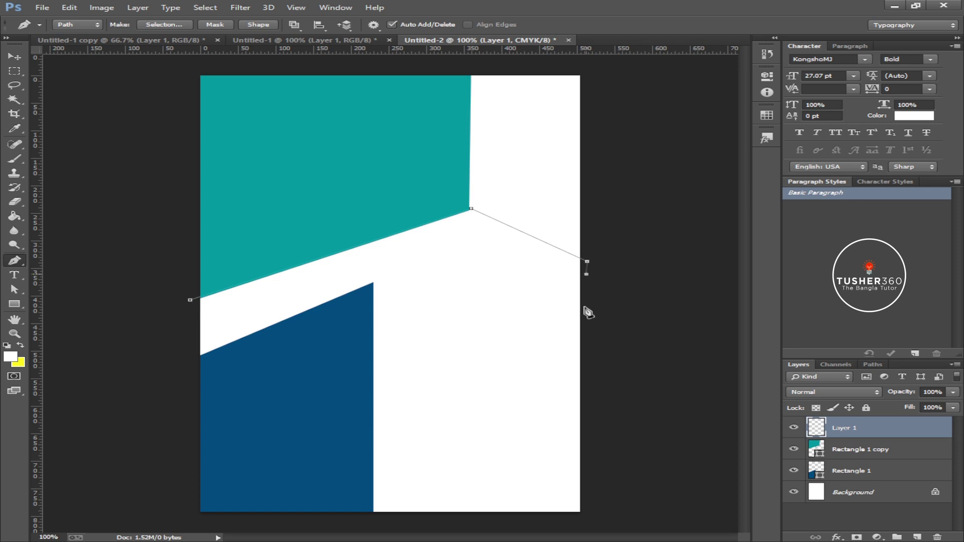
click(472, 219)
key(ctrl+plus)
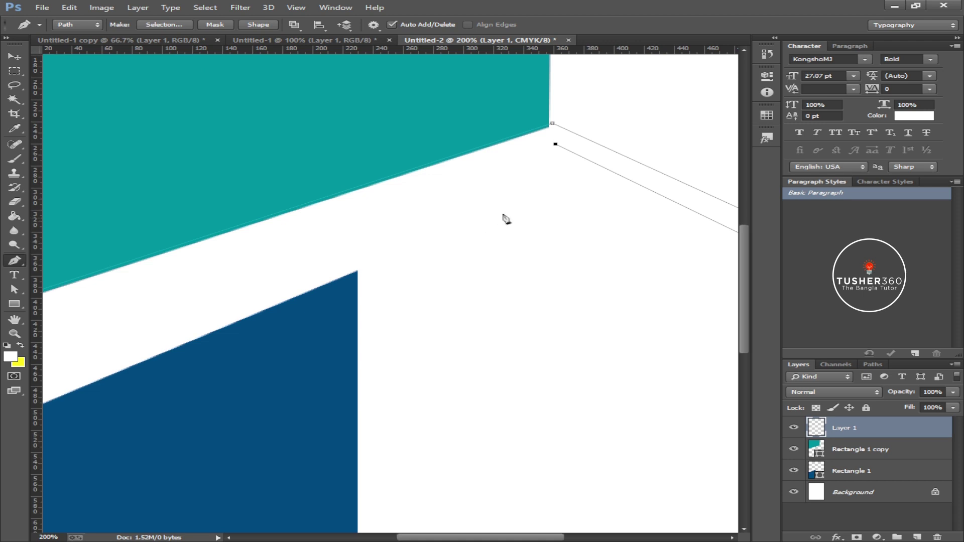
drag(284, 252, 482, 219)
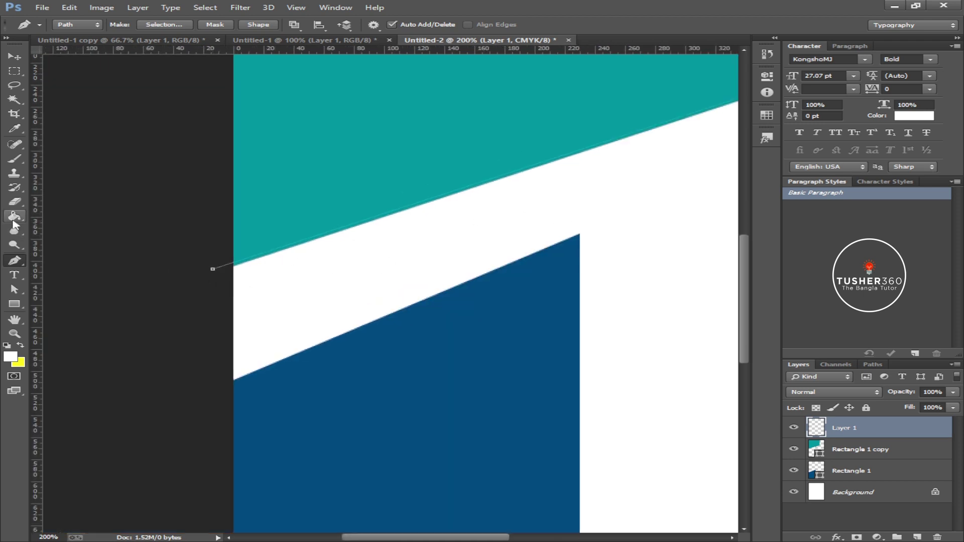
key(ctrl+minus)
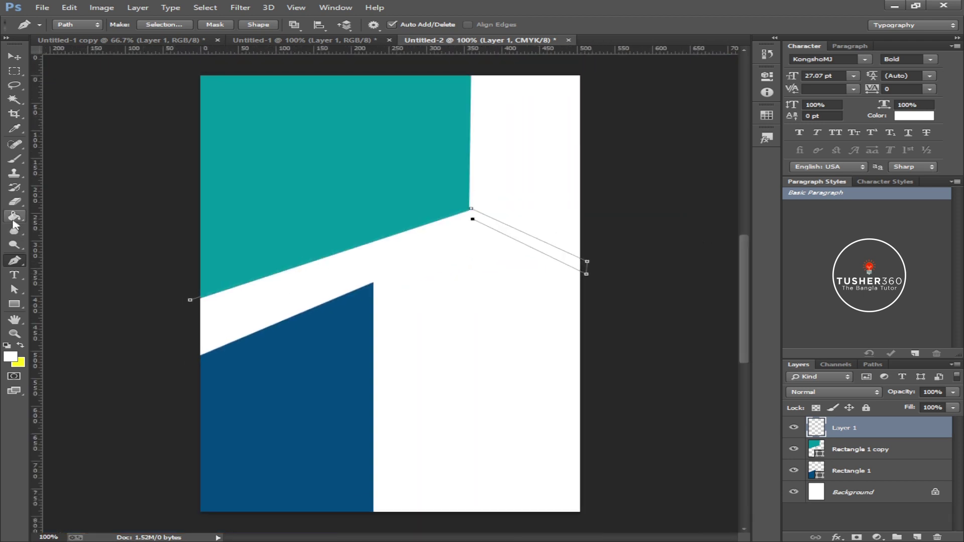
click(193, 313)
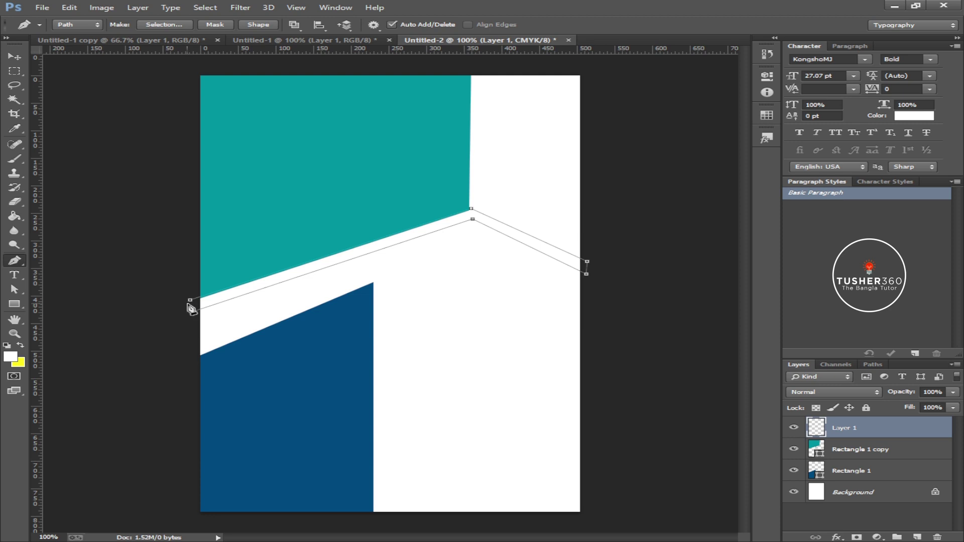
click(190, 300)
Turn the band path into a selection, fill it with the yellow background color and deselect
key(ctrl+Return)
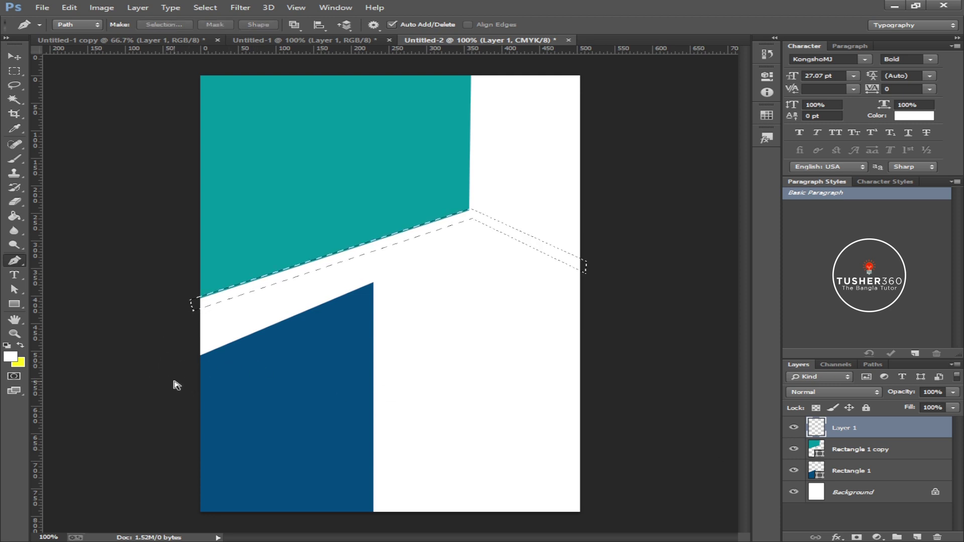
key(ctrl+BackSpace)
key(ctrl+d)
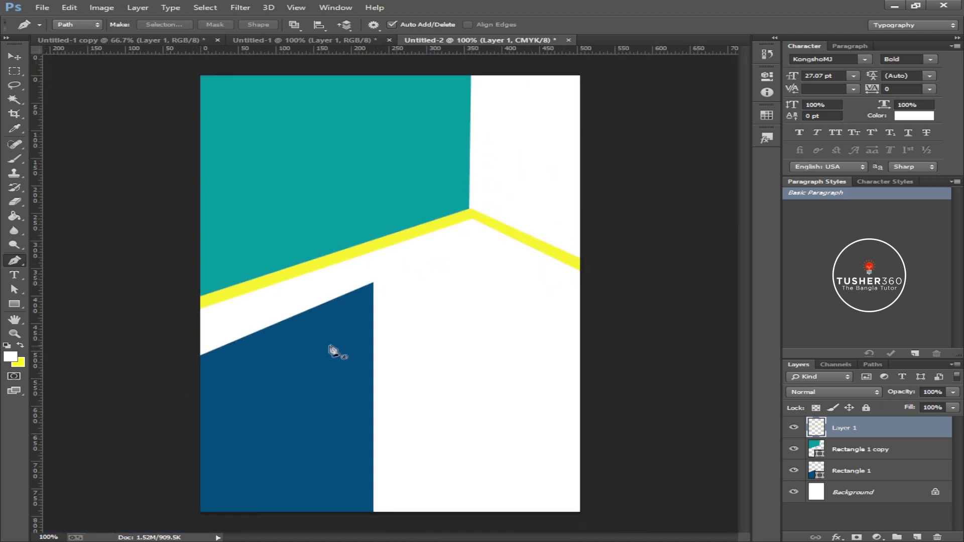
On a new layer, outline the page's white upper-right area with a closed pen path and convert it to a selection
key(ctrl+shift+alt+n)
click(463, 70)
click(470, 211)
click(581, 261)
click(617, 188)
click(610, 110)
click(600, 78)
drag(588, 66, 526, 68)
click(464, 70)
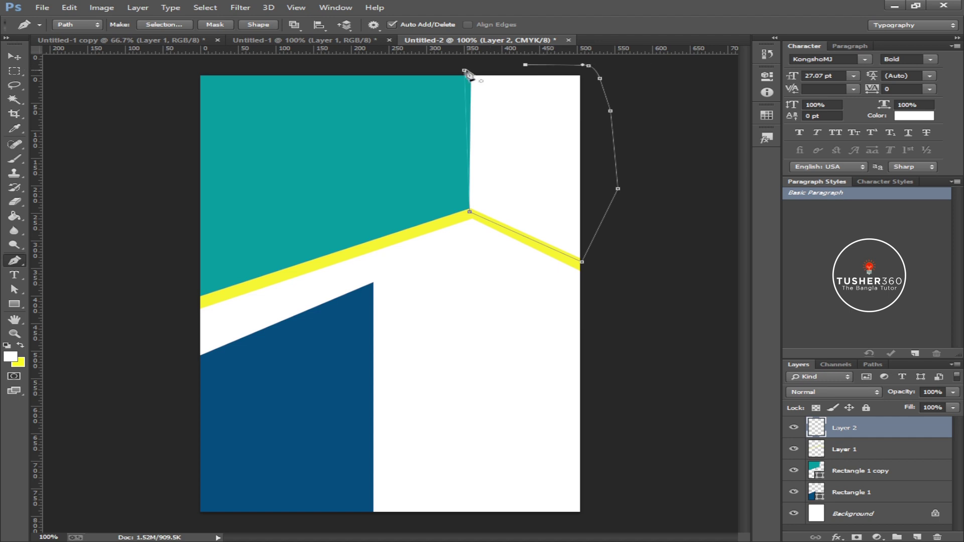
key(ctrl+Return)
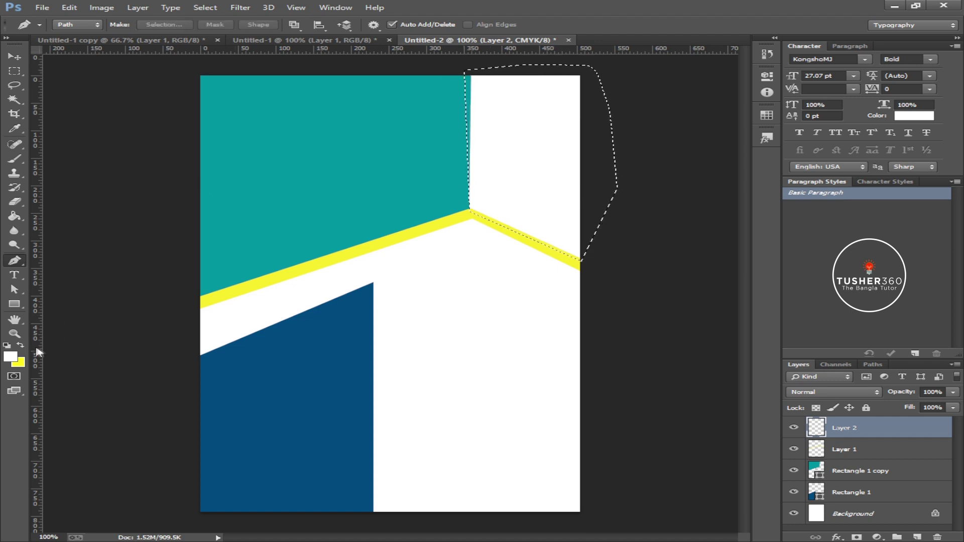
Set the background color to dark navy, fill the upper-right selection on Layer 2 with it and deselect
click(19, 362)
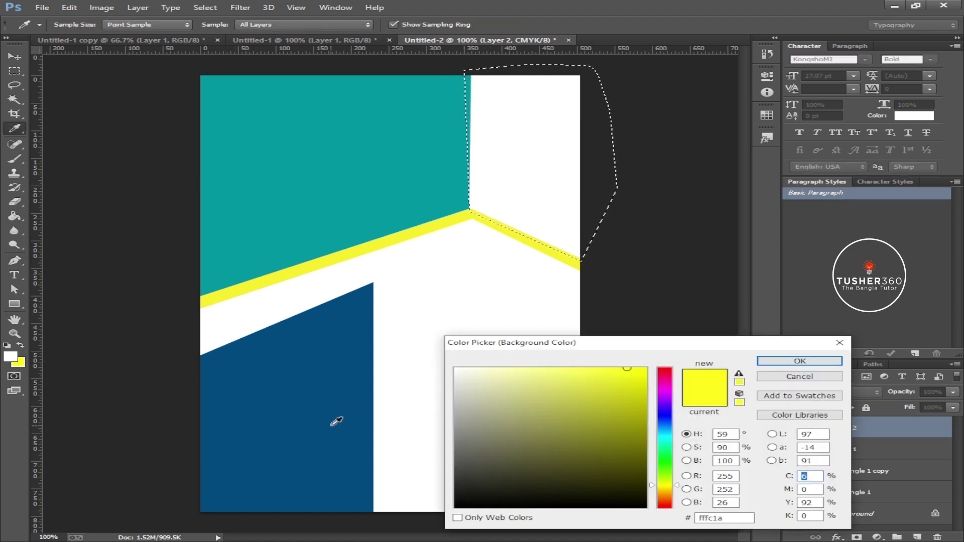
click(337, 419)
click(666, 418)
click(645, 448)
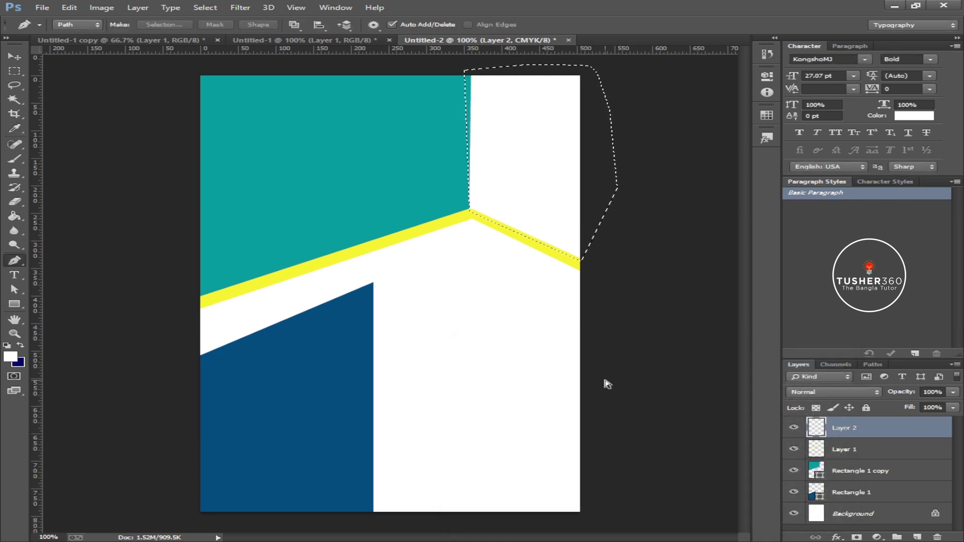
key(ctrl+BackSpace)
key(ctrl+d)
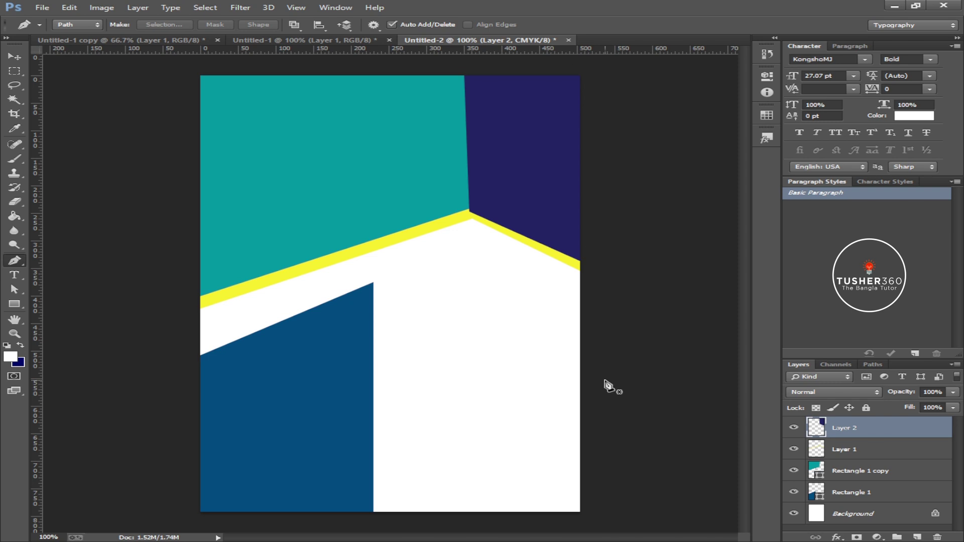
Move Layer 2 one level down beneath Layer 1 so the yellow band overlaps the navy panel
key(ctrl+bracketleft)
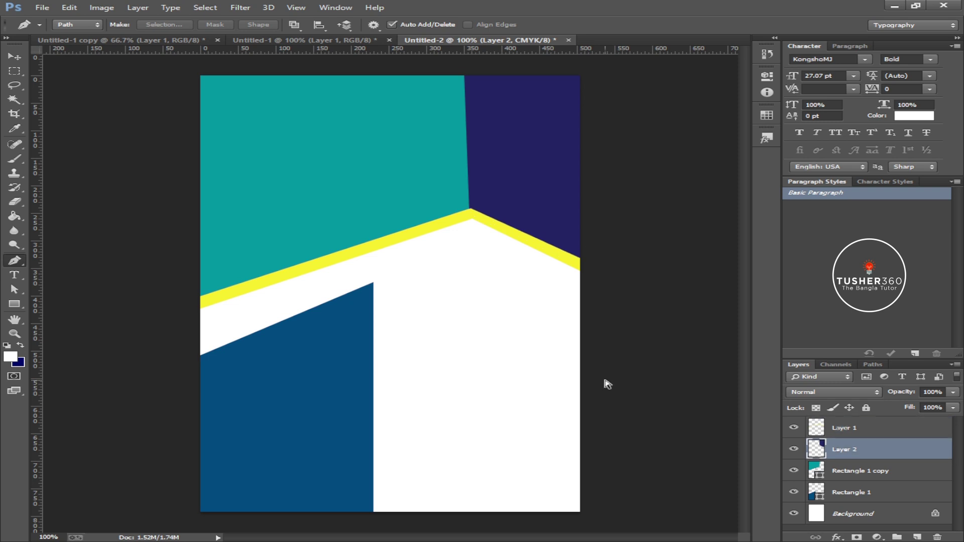
key(ctrl+plus)
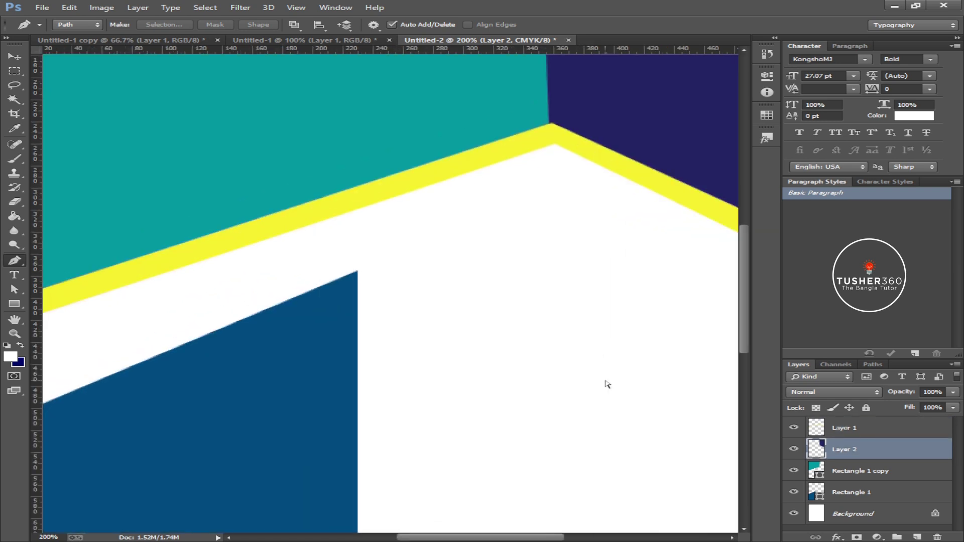
key(ctrl+minus)
key(ctrl+minus)
key(ctrl+plus)
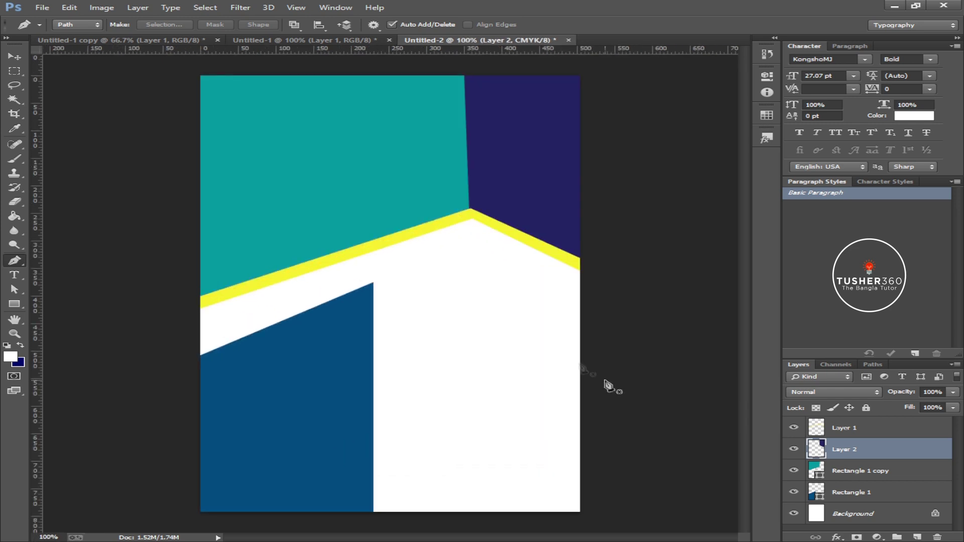
Free-transform the navy panel to about 105.5% scale and 1.35° rotation, nudging it up and right to straighten its border with the teal shape
key(v)
key(ctrl+t)
drag(664, 280, 659, 285)
drag(577, 262, 586, 267)
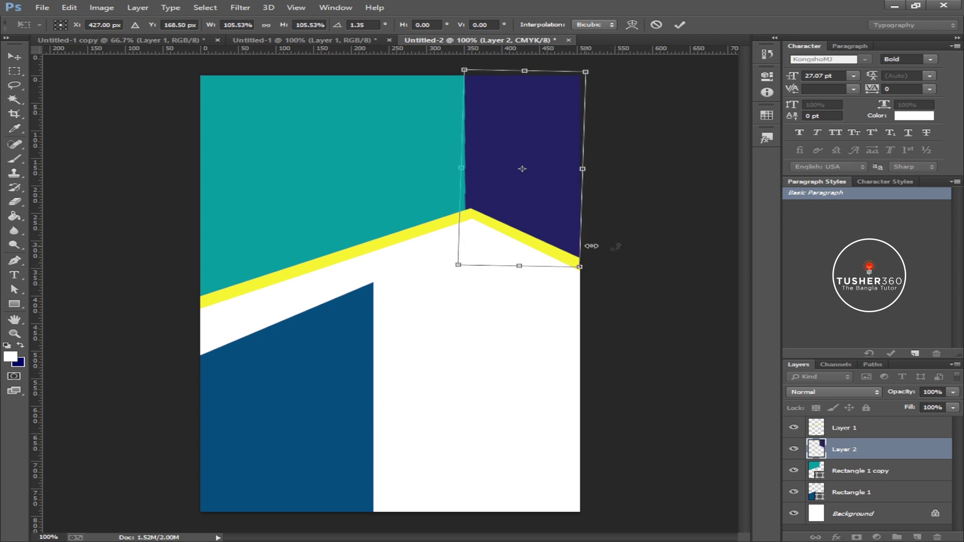
key(Up)
key(Right)
key(Right)
key(Right)
key(Right)
key(Right)
key(Right)
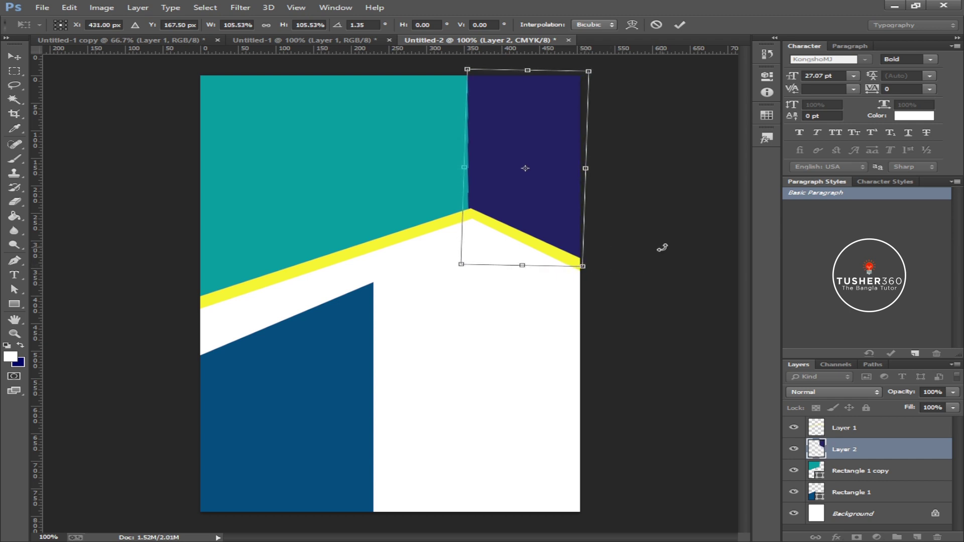
key(Return)
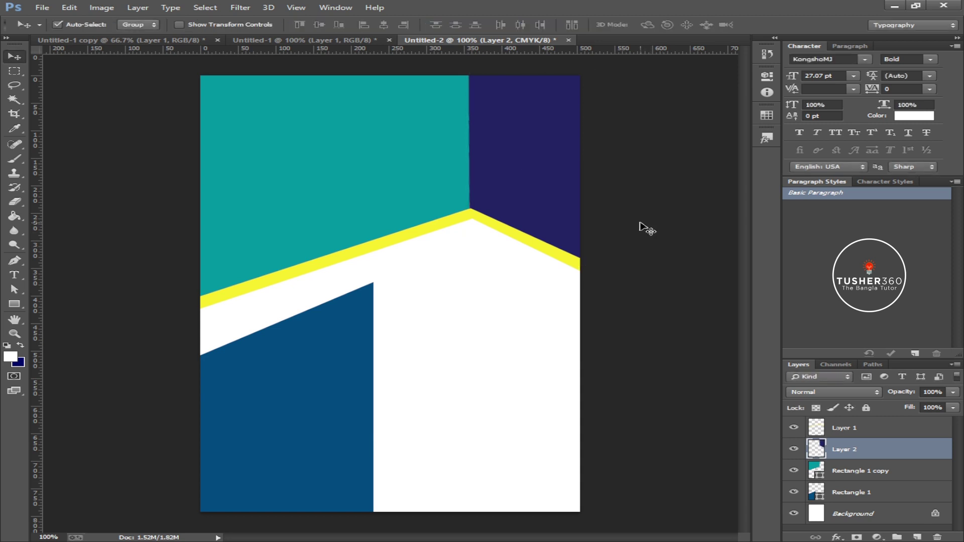
key(ctrl+plus)
key(ctrl+minus)
key(Tab)
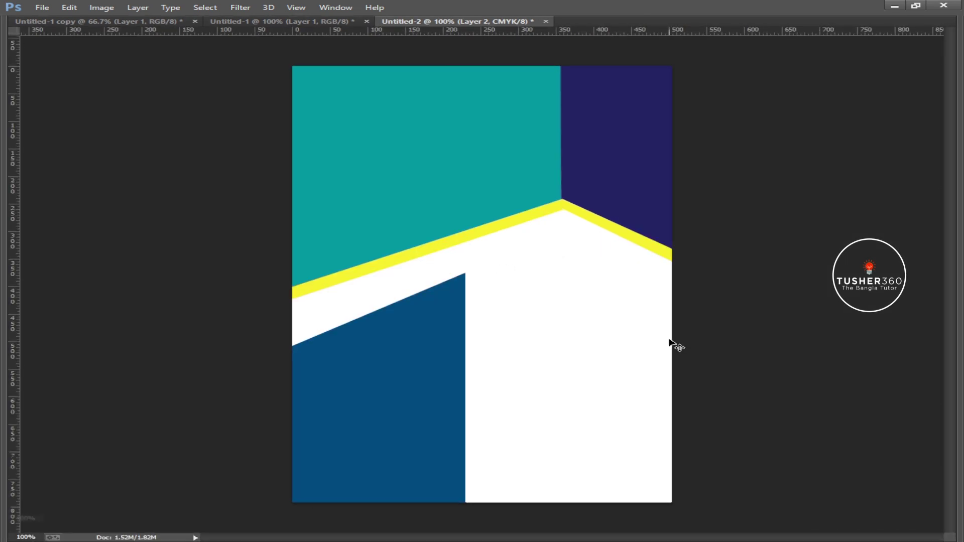
key(Tab)
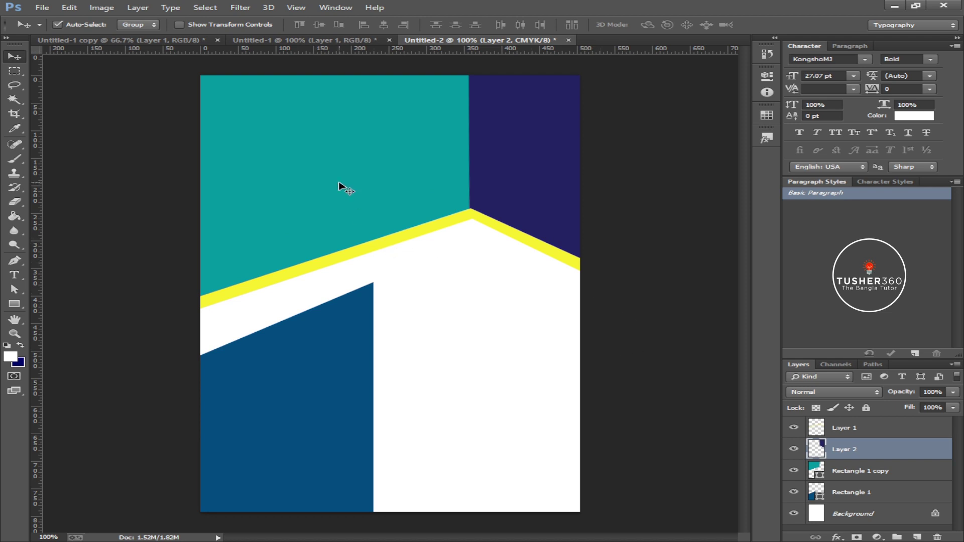
Recolor the dark blue slanted shape in the page's lower-left area to a lighter medium blue
click(315, 375)
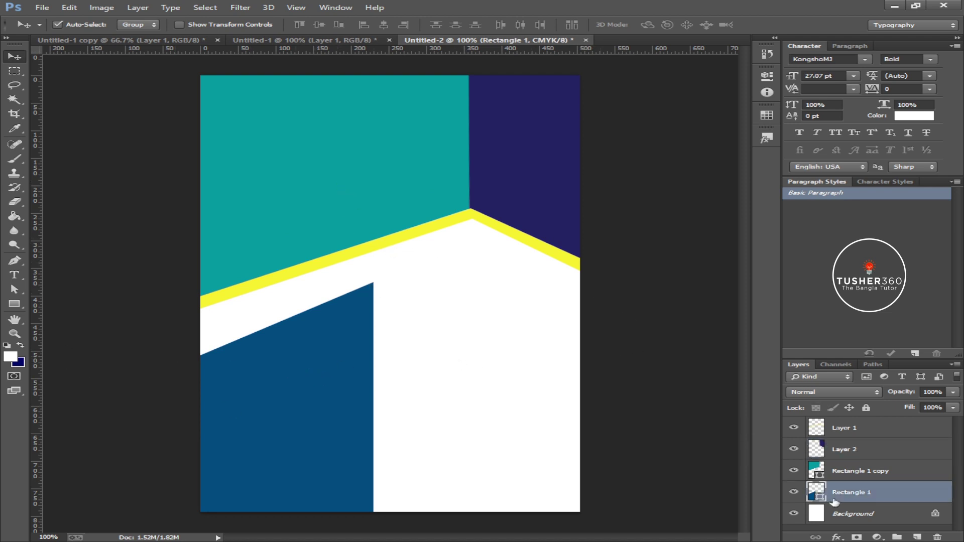
double_click(819, 497)
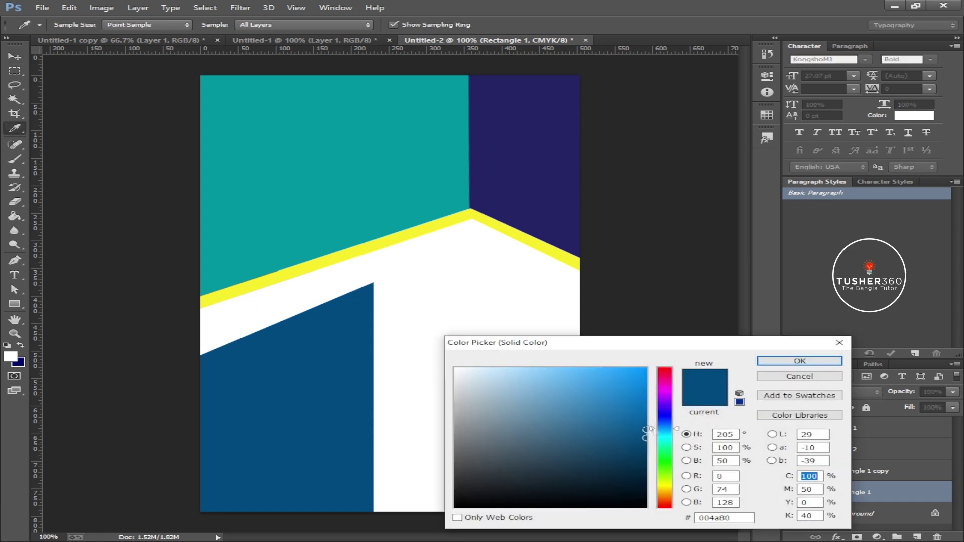
text(91)
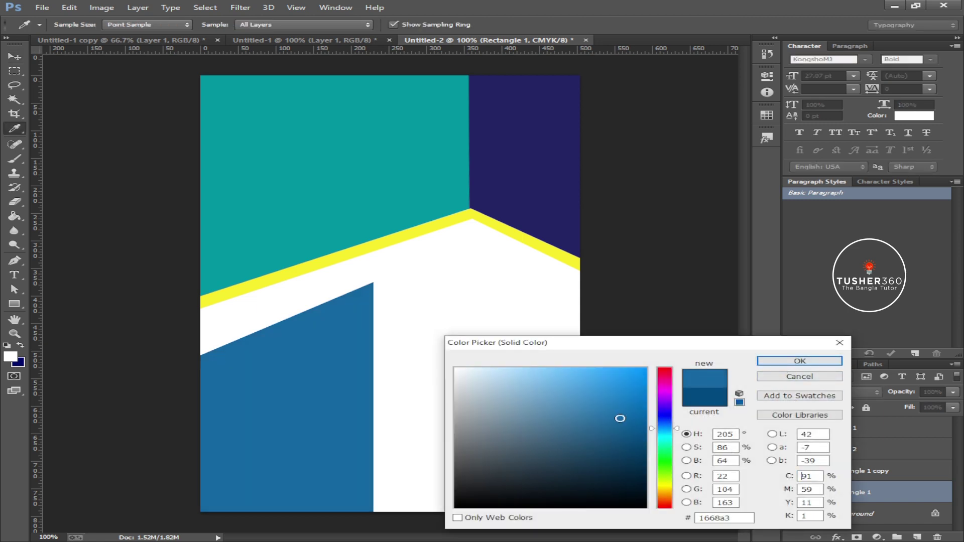
click(618, 413)
click(799, 360)
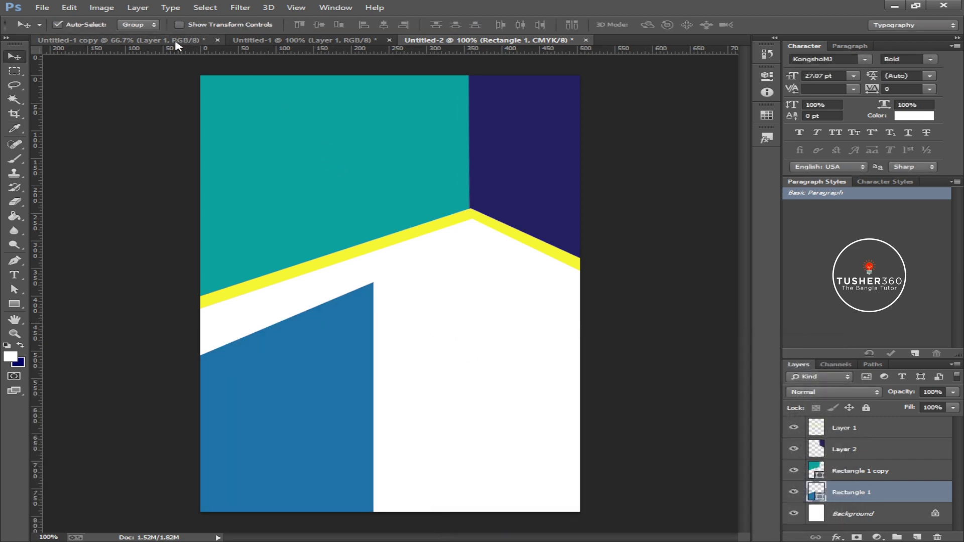
Draw a horizontal rectangle about 164 × 17 px above Layer 1, crossing the navy panel just above the yellow band's peak
click(891, 428)
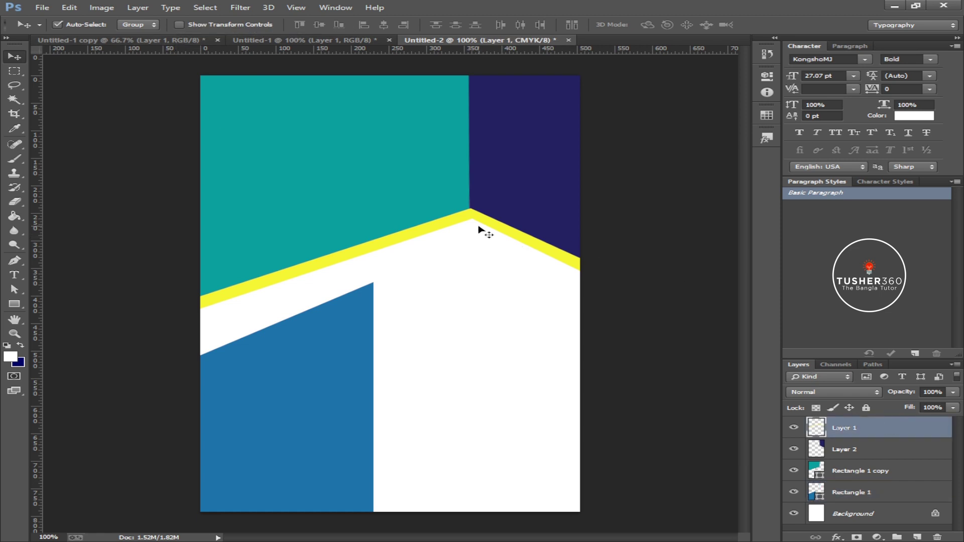
key(ctrl+plus)
drag(491, 222, 412, 259)
click(14, 303)
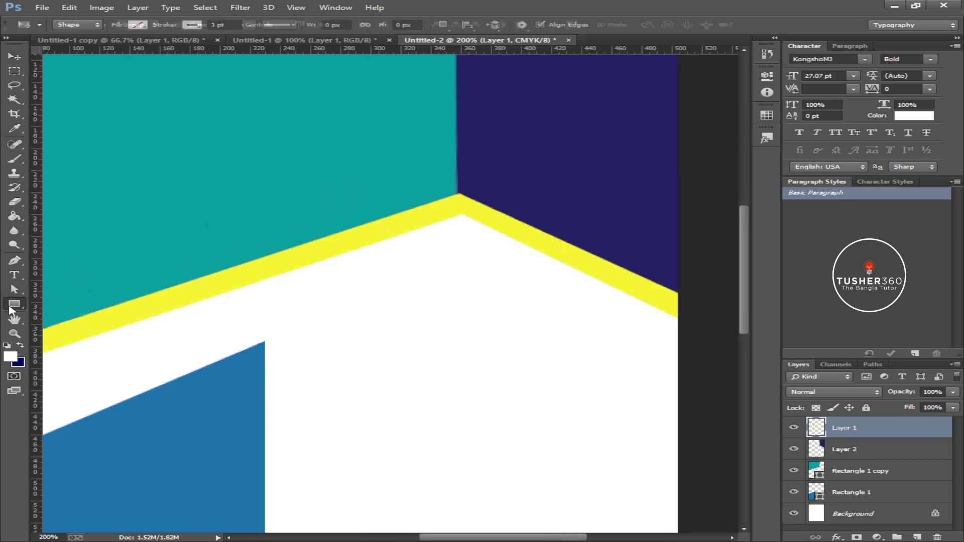
drag(440, 152, 686, 169)
Remove the new rectangle's stroke and fill it with the yellow of the bent band
click(632, 136)
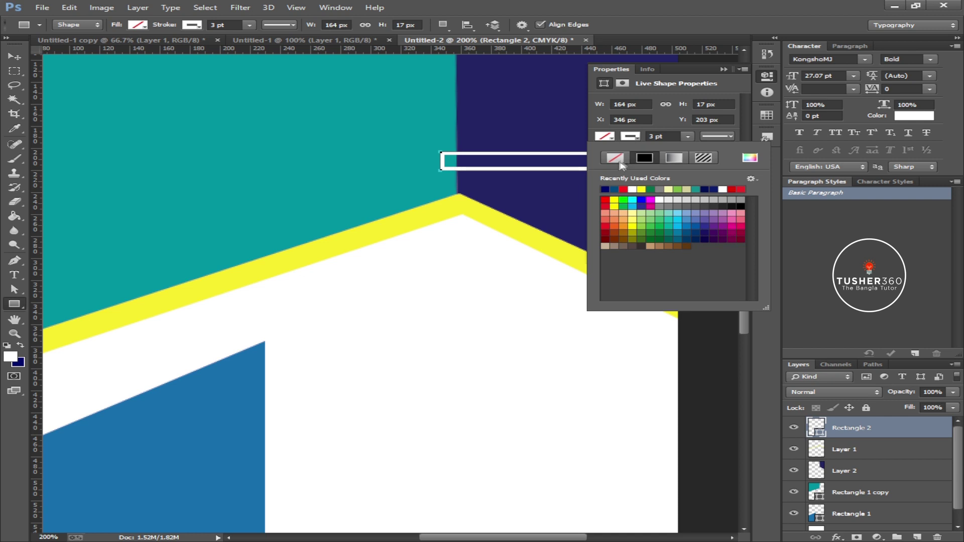
click(614, 158)
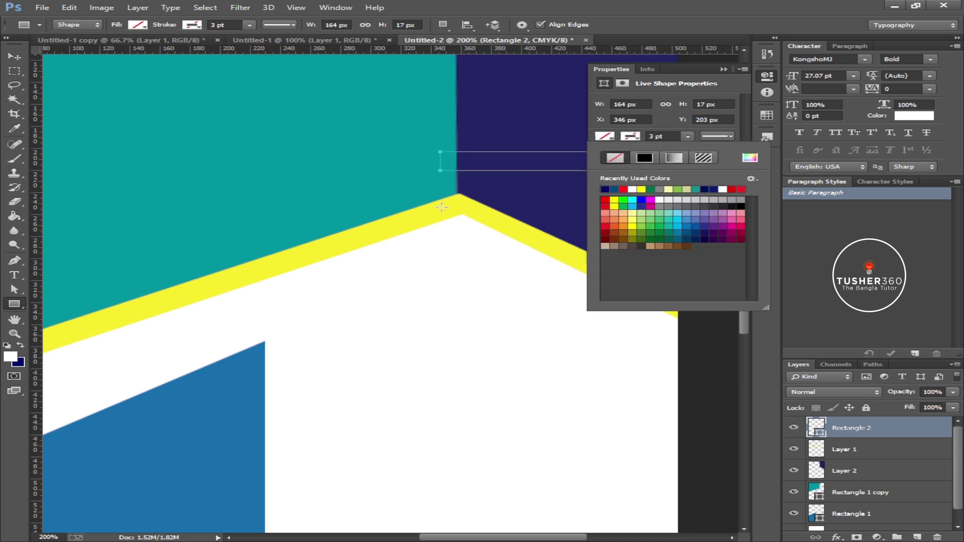
click(641, 189)
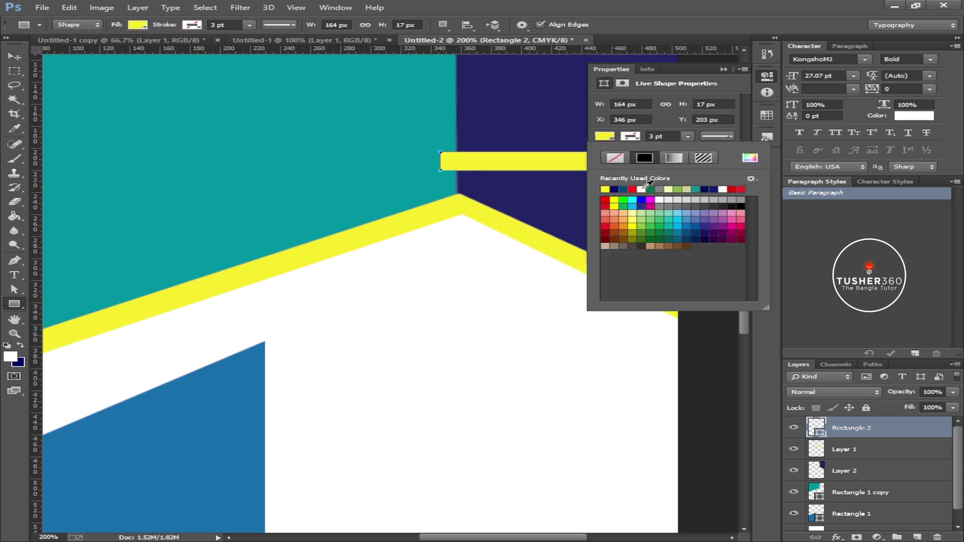
click(723, 69)
click(14, 56)
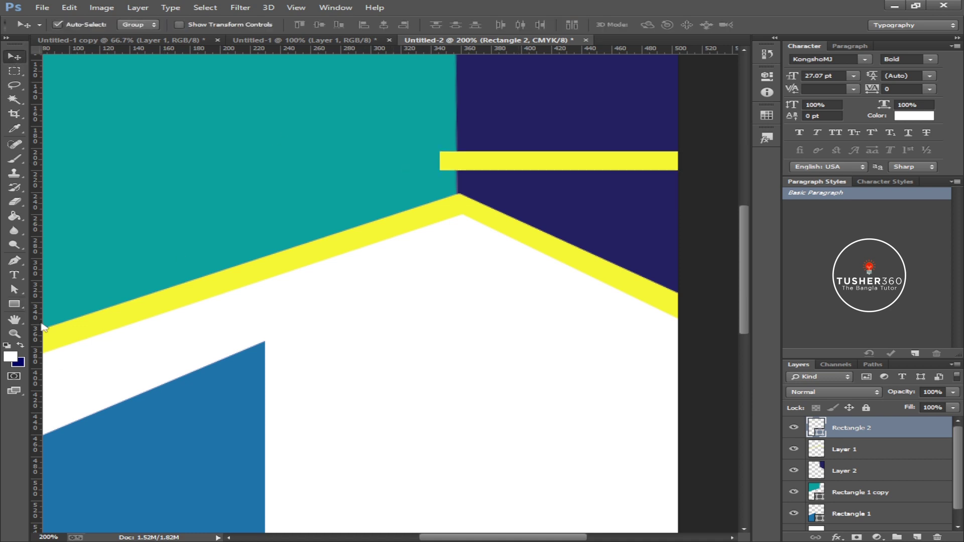
Pull the yellow bar's lower-left anchor point inward to cut its left end at a slant
click(14, 289)
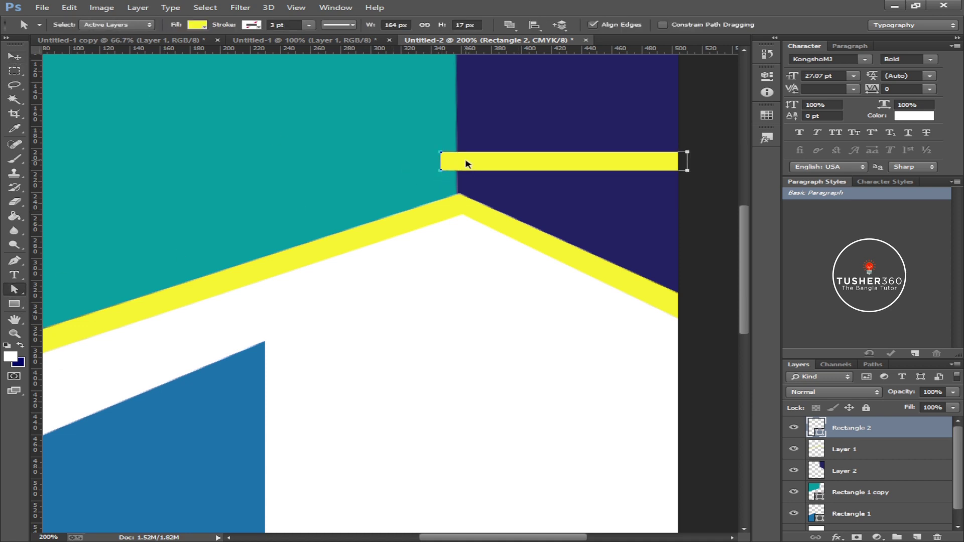
click(694, 206)
click(602, 169)
click(441, 171)
click(443, 170)
drag(443, 171, 458, 171)
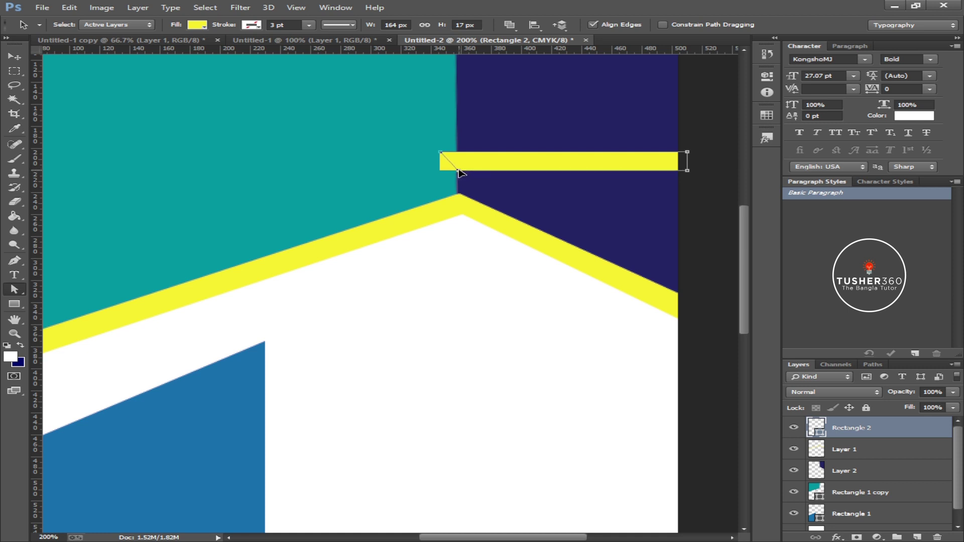
click(21, 58)
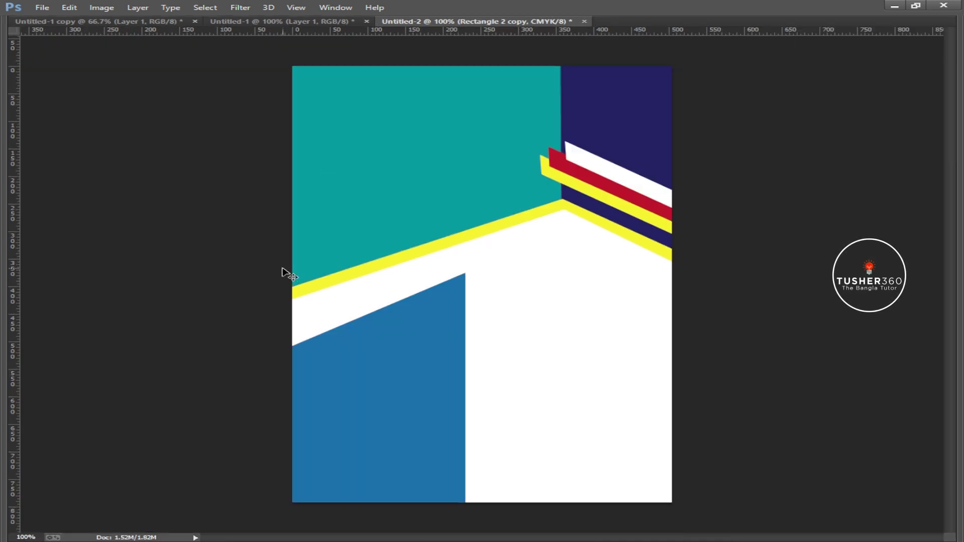
Outline a bent band with the Pen tool across the teal shape, just above its yellow lower edge, and convert it to a selection
key(p)
click(280, 268)
click(492, 198)
click(516, 218)
click(494, 210)
click(281, 269)
key(ctrl+Return)
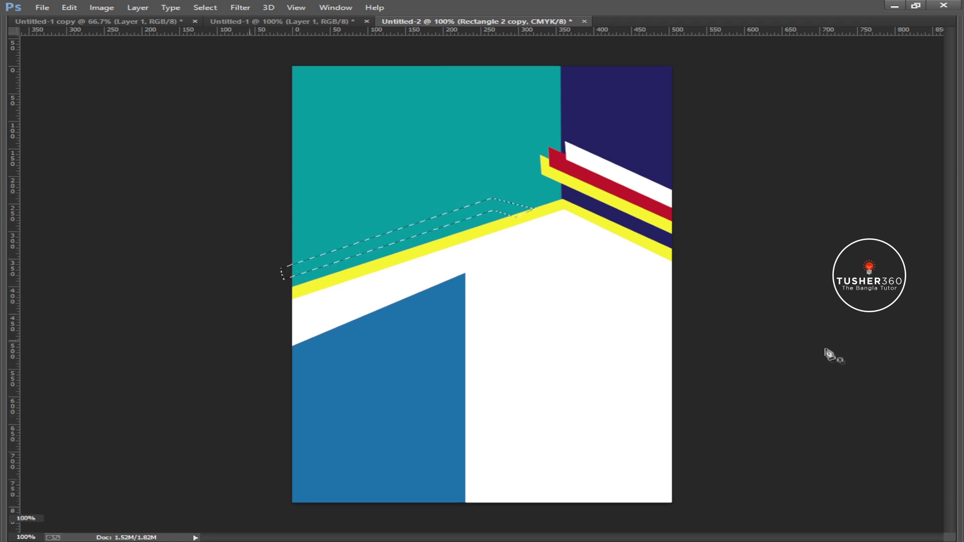
On a new layer, fill the band selection with the navy of the upper-right panel as background color and deselect
key(Tab)
click(917, 537)
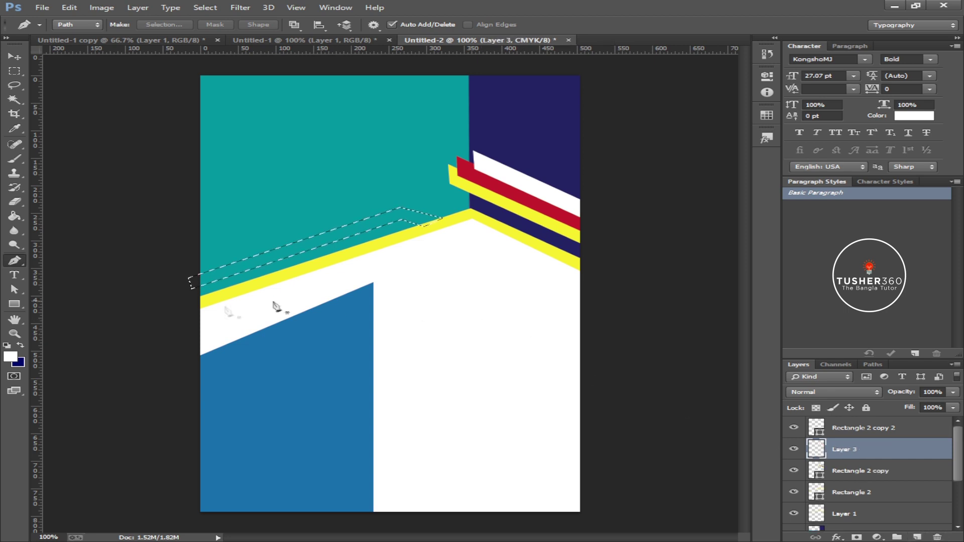
click(19, 362)
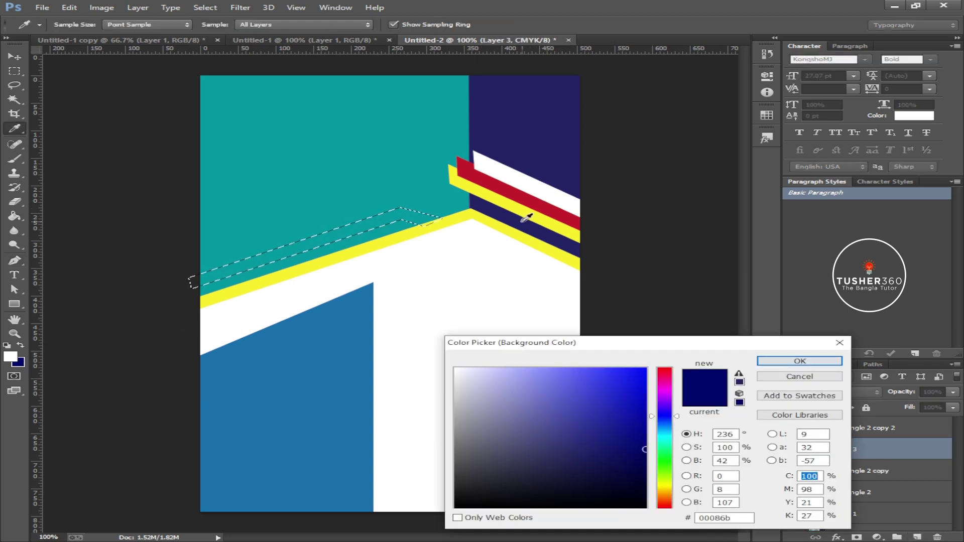
click(798, 361)
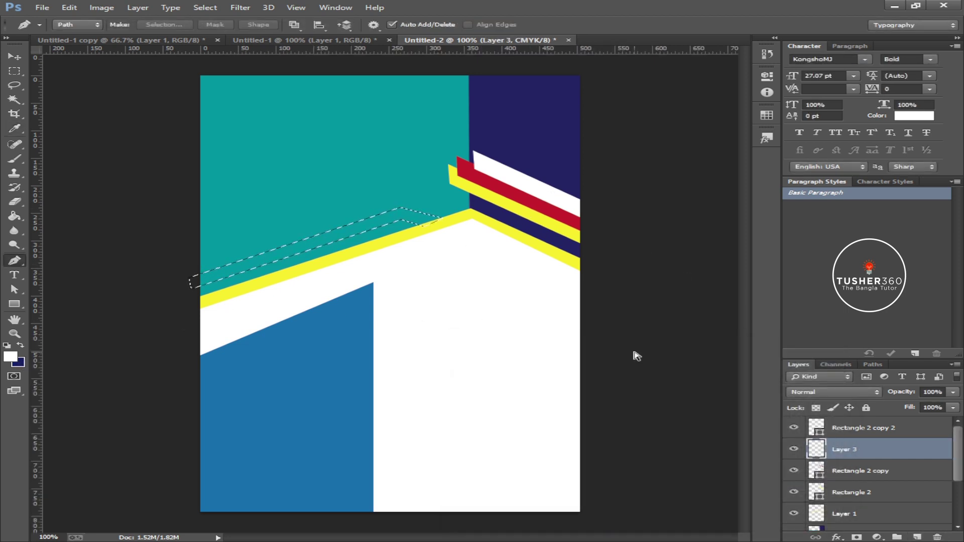
key(ctrl+BackSpace)
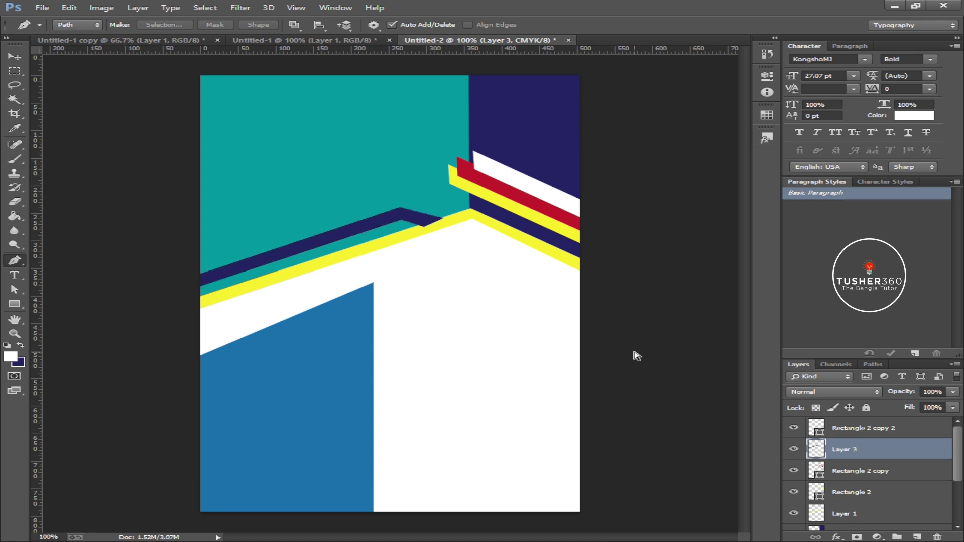
Move Layer 3 three levels down beneath Layer 1 so the yellow band covers the navy band's tip
key(ctrl+bracketleft)
key(ctrl+bracketleft)
key(ctrl+bracketleft)
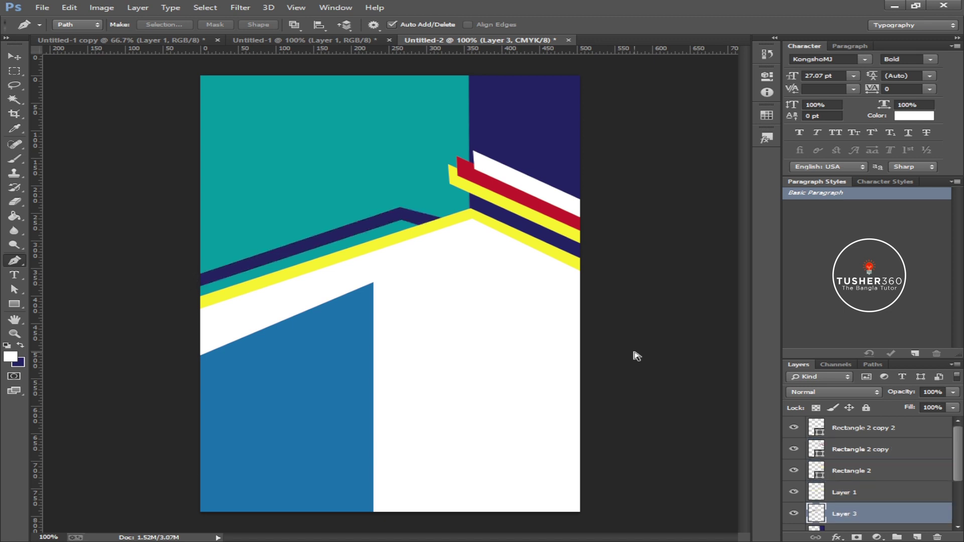
key(ctrl+plus)
key(ctrl+minus)
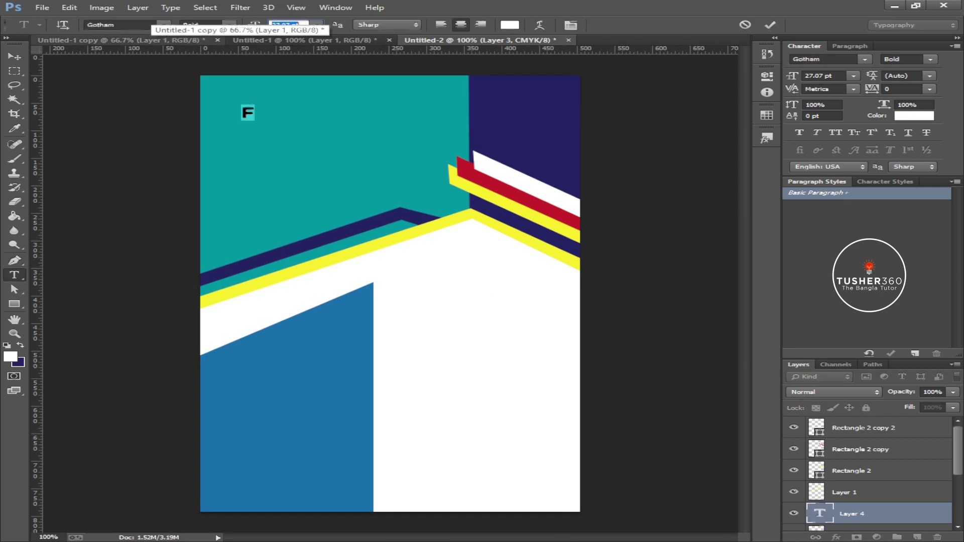
Add the white two-line title "FLYER DESIGN" in Gotham Bold on the upper teal area and left-align it
click(259, 108)
text(LYER)
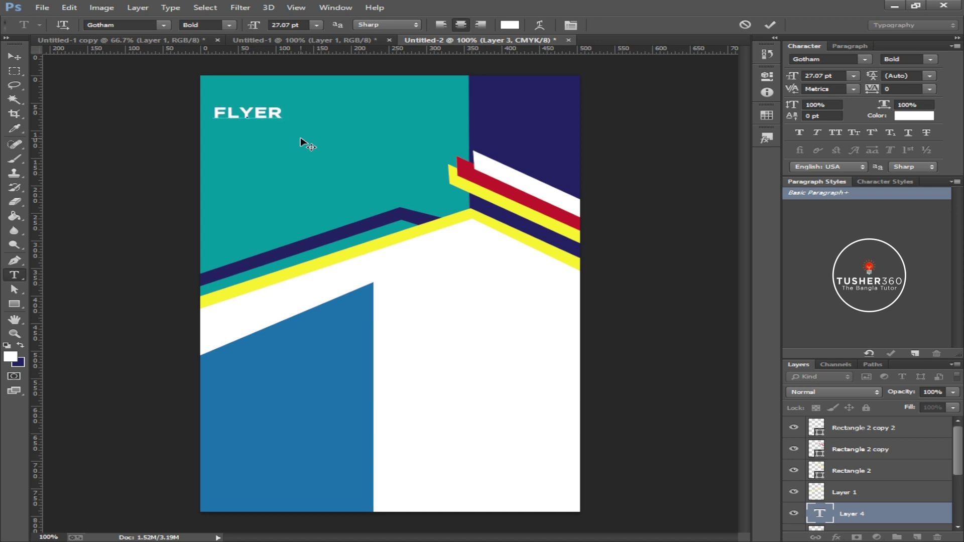
key(Return)
text(DESIGN)
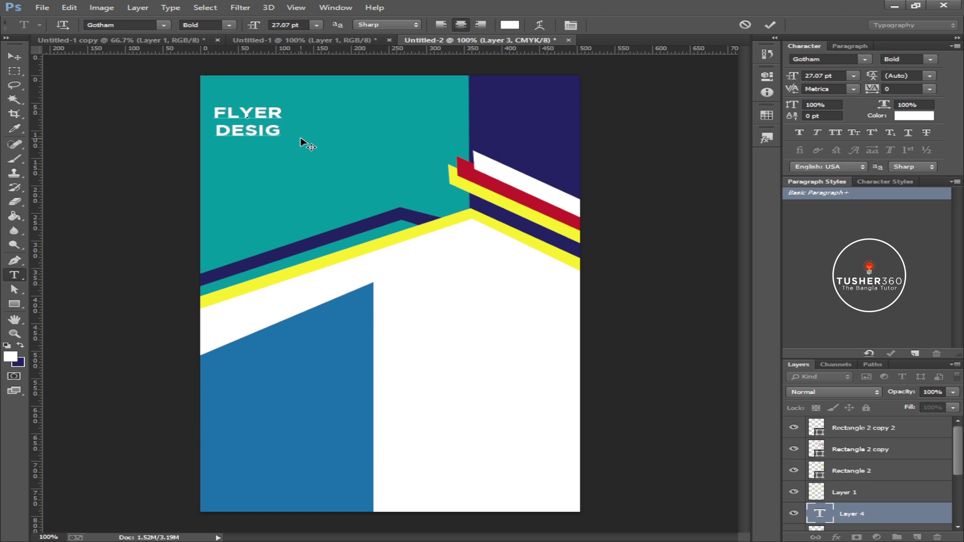
drag(216, 112, 290, 131)
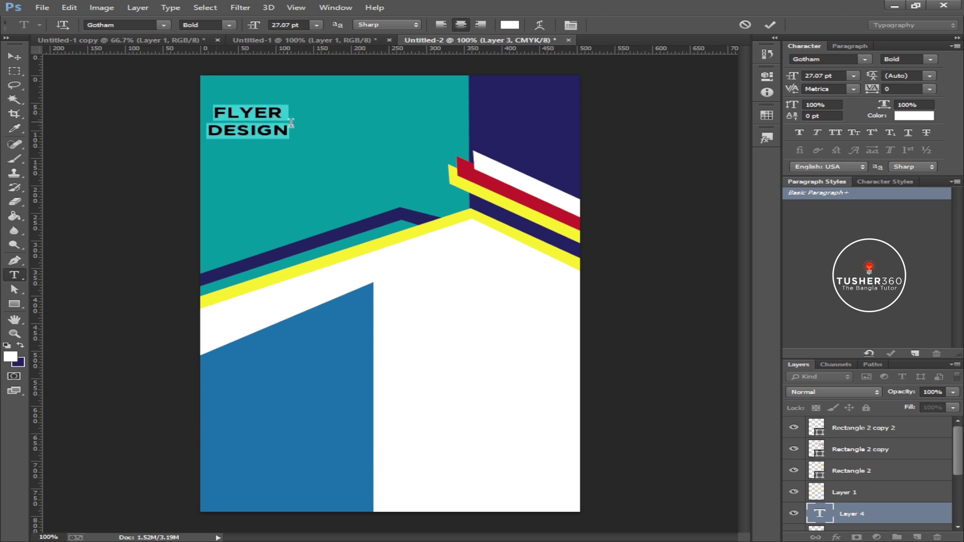
click(441, 24)
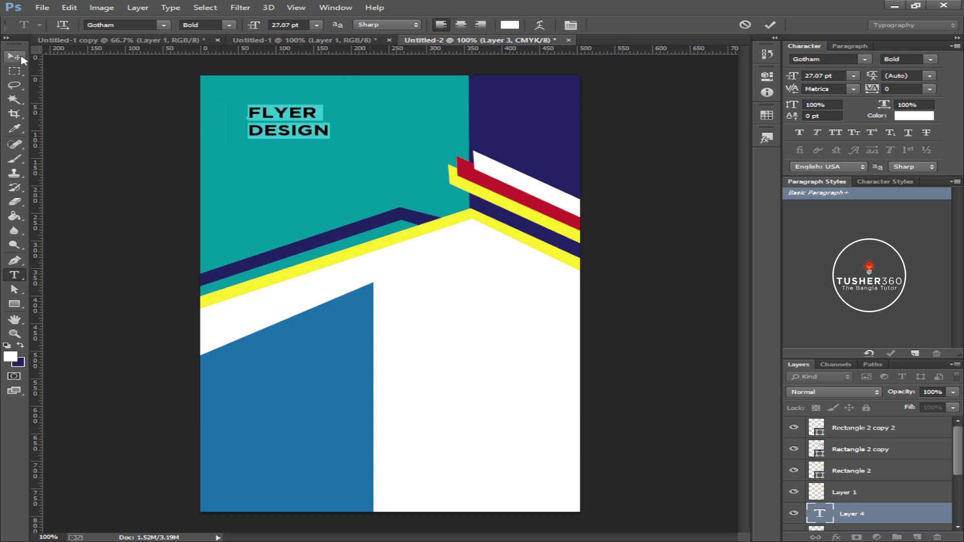
Commit the title text and scale it up to about 164% so it fills more of the upper teal area
click(21, 59)
key(ctrl+t)
drag(332, 140, 370, 142)
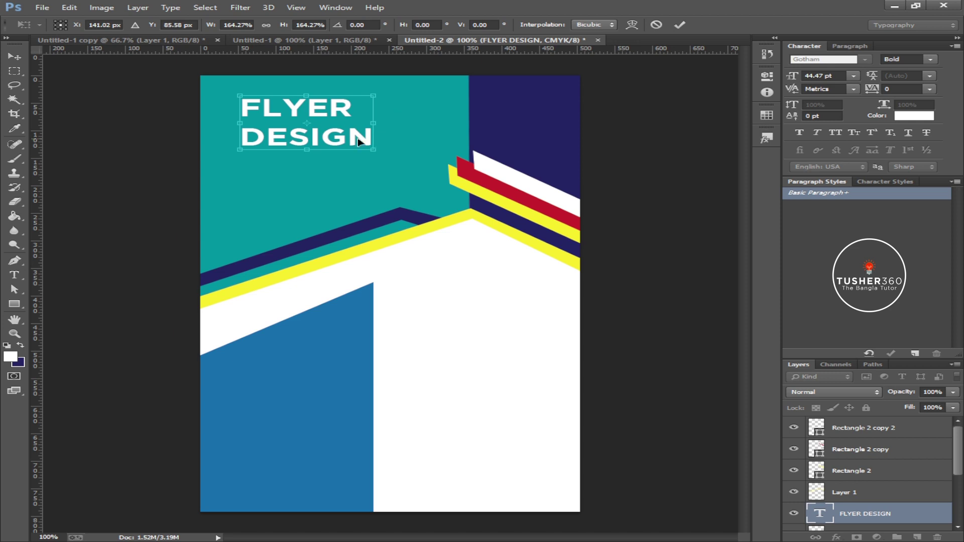
key(Return)
key(Tab)
key(Tab)
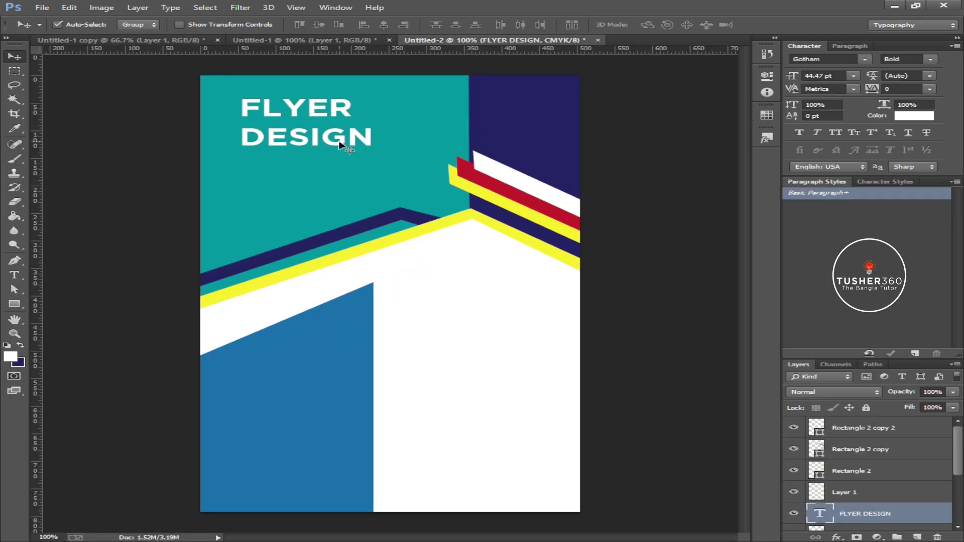
Tighten the title's leading to 37.01 pt and enlarge the word FLYER to 56.47 pt
drag(871, 78, 875, 82)
click(870, 78)
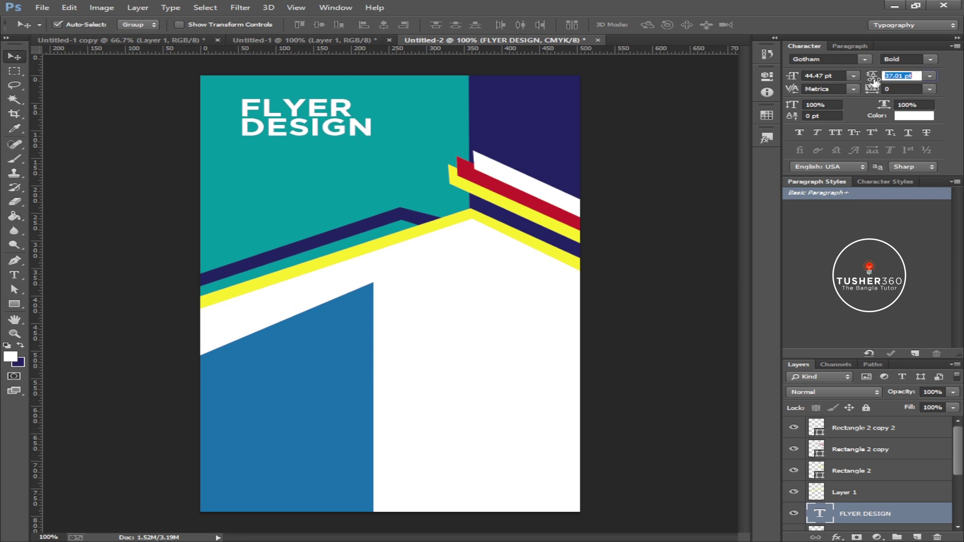
double_click(311, 117)
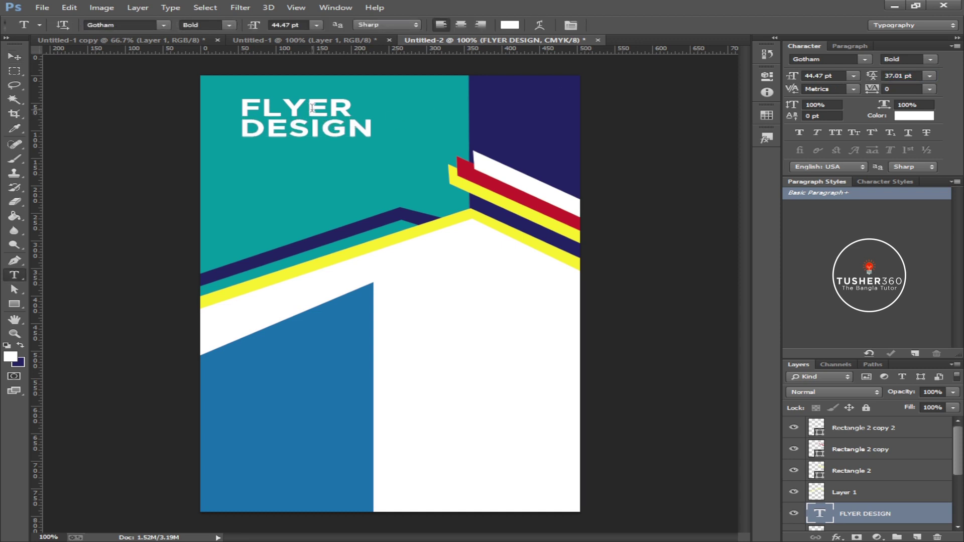
double_click(301, 111)
drag(252, 28, 262, 29)
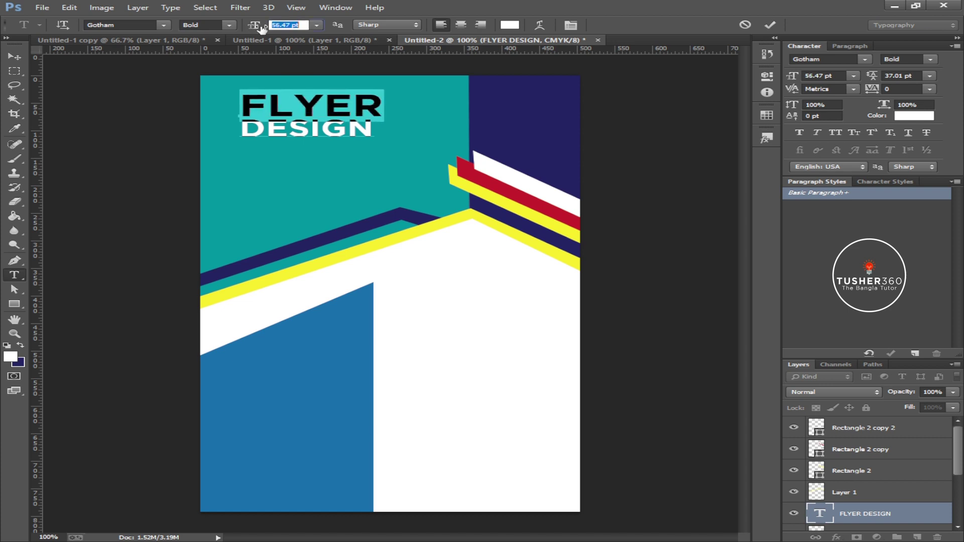
Change the word DESIGN to the Medium weight of Gotham and commit the text
double_click(285, 136)
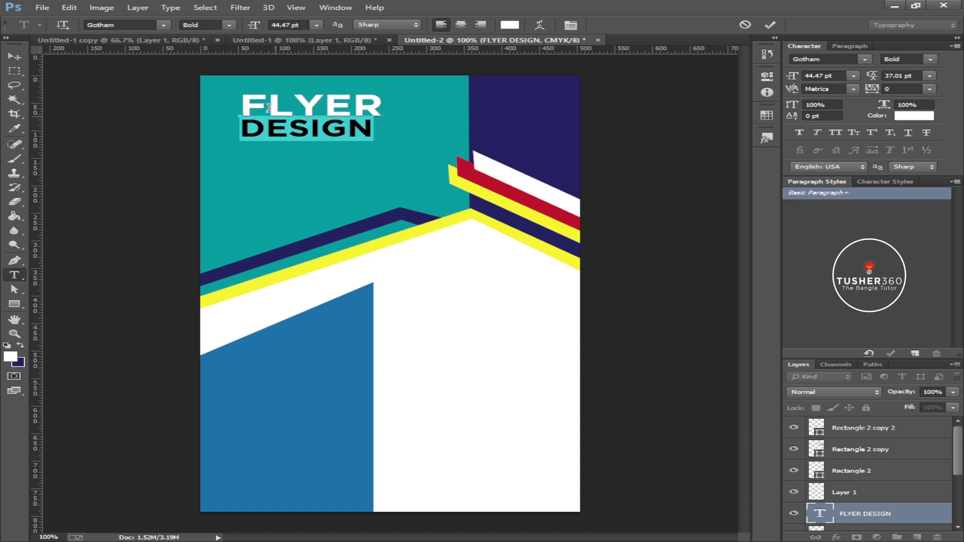
click(228, 25)
click(222, 81)
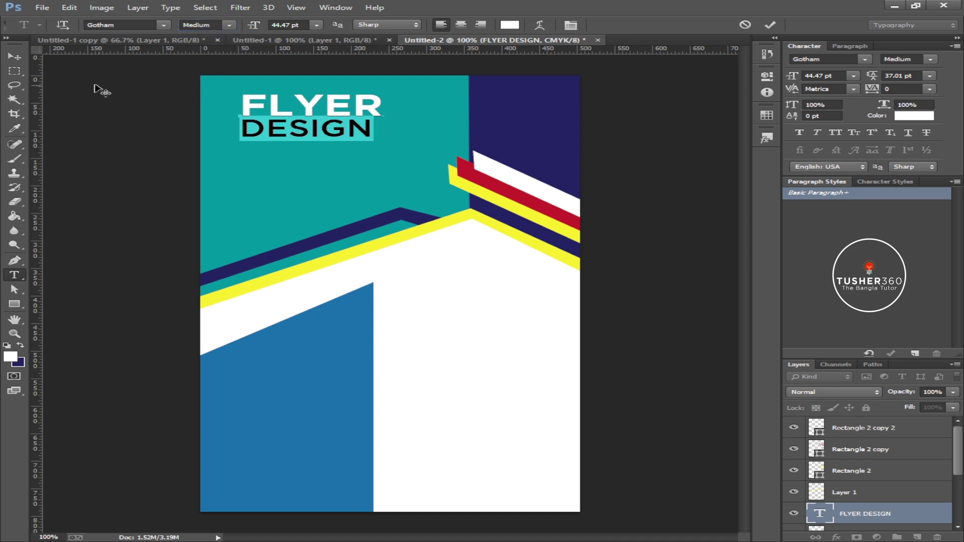
click(15, 59)
Recolor the whole two-line title with the yellow sampled from the slanted band
key(t)
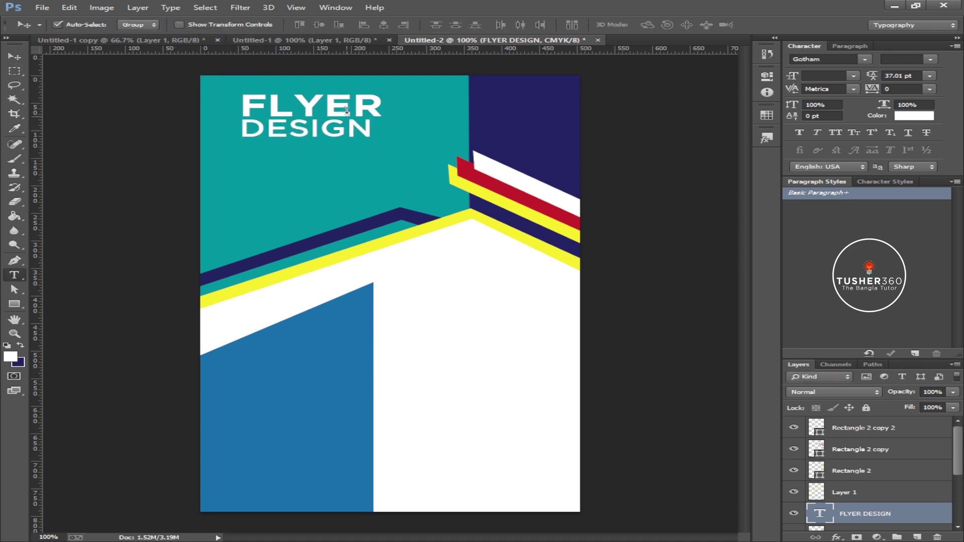
triple_click(334, 107)
click(335, 107)
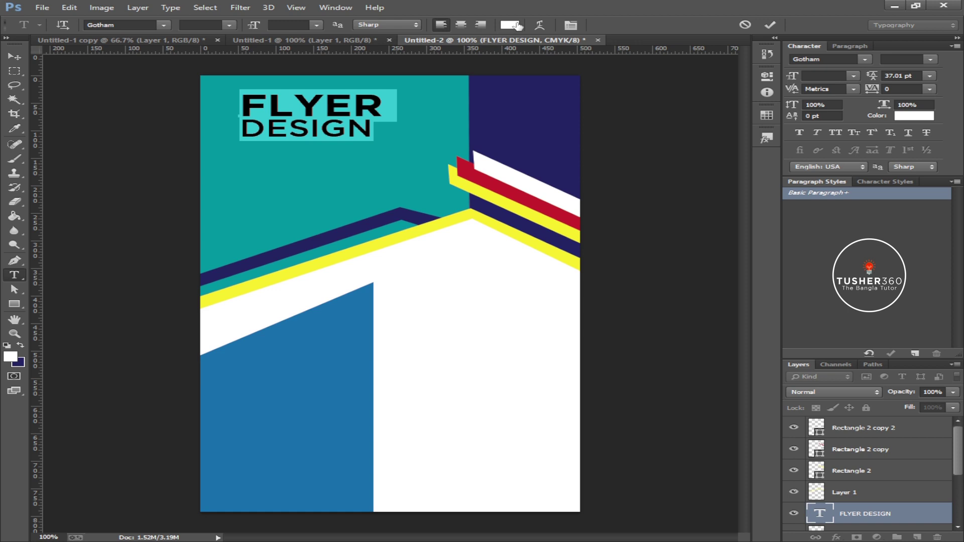
click(510, 24)
click(531, 197)
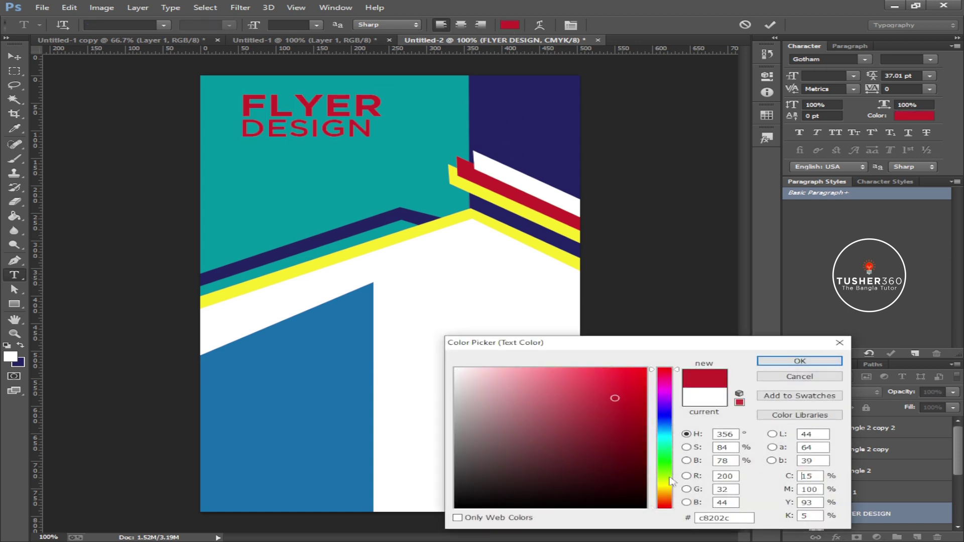
click(673, 488)
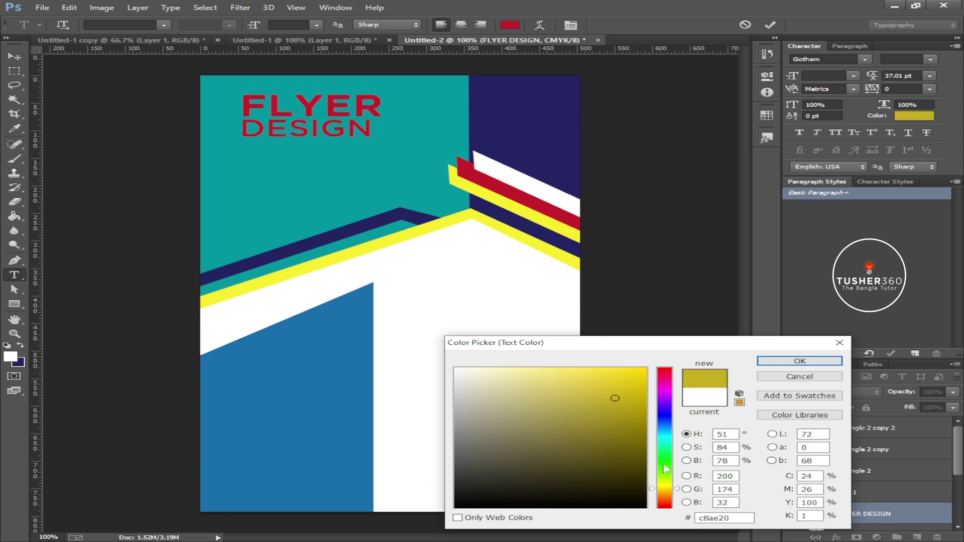
click(519, 207)
click(800, 361)
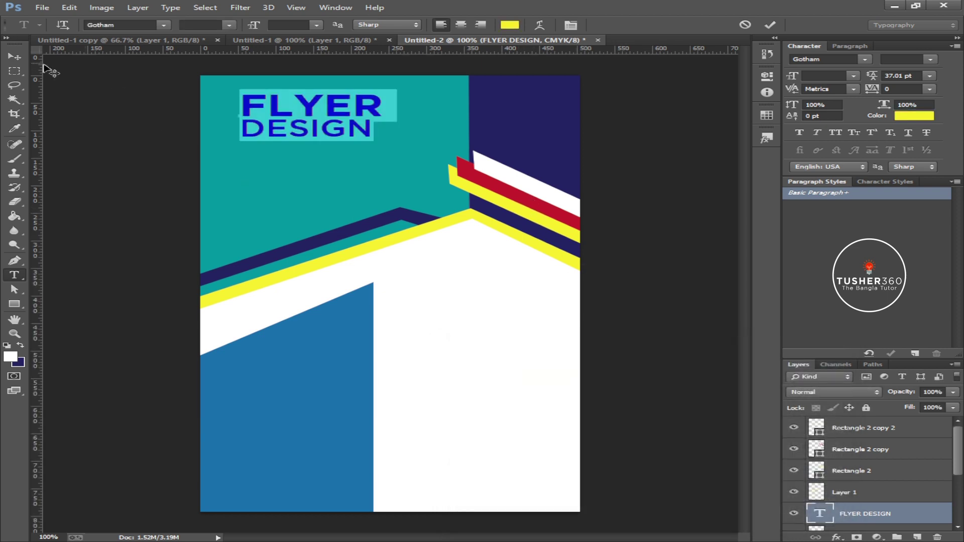
Commit the title and shift it slightly down and to the right on the teal area
click(14, 56)
drag(347, 130, 354, 139)
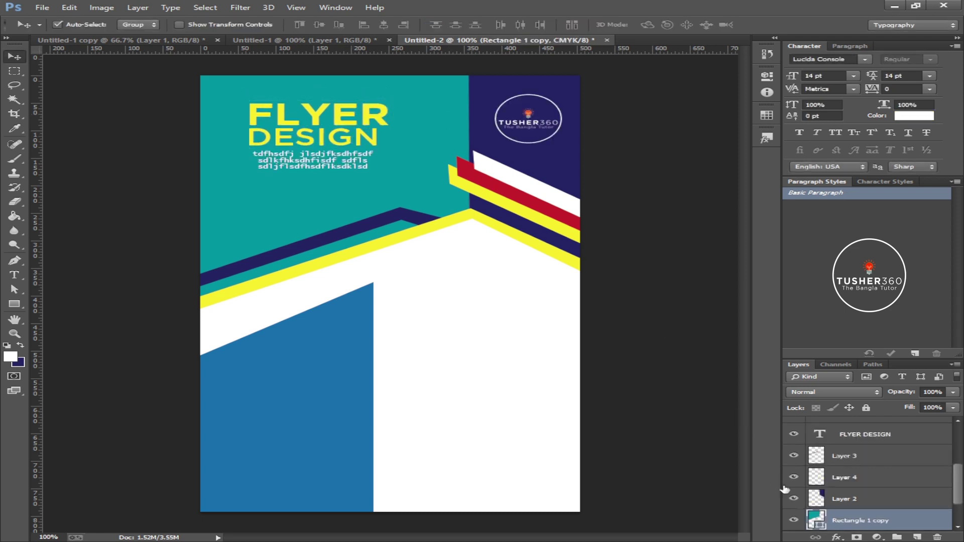
Change the fill of the teal shape, Rectangle 1 copy, to white (ffffff)
double_click(820, 525)
click(499, 279)
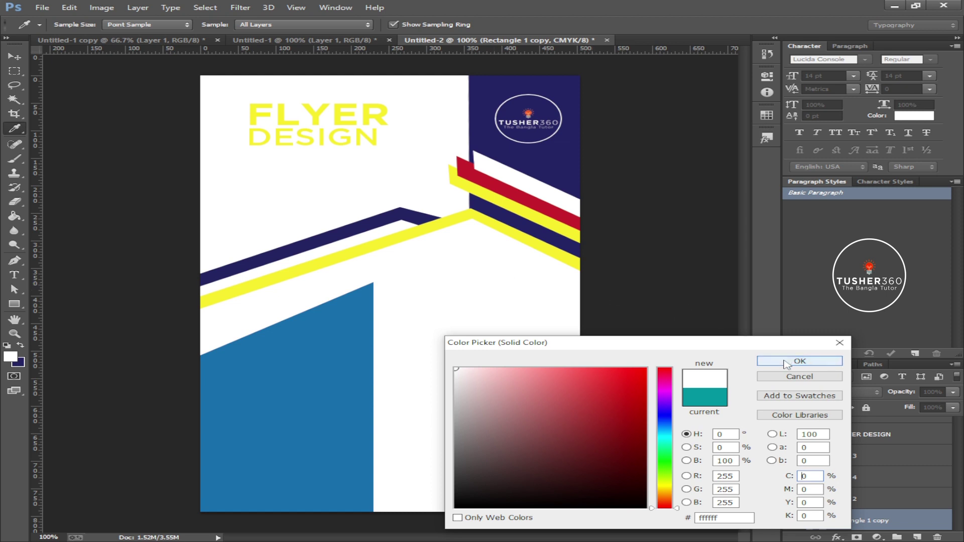
click(785, 361)
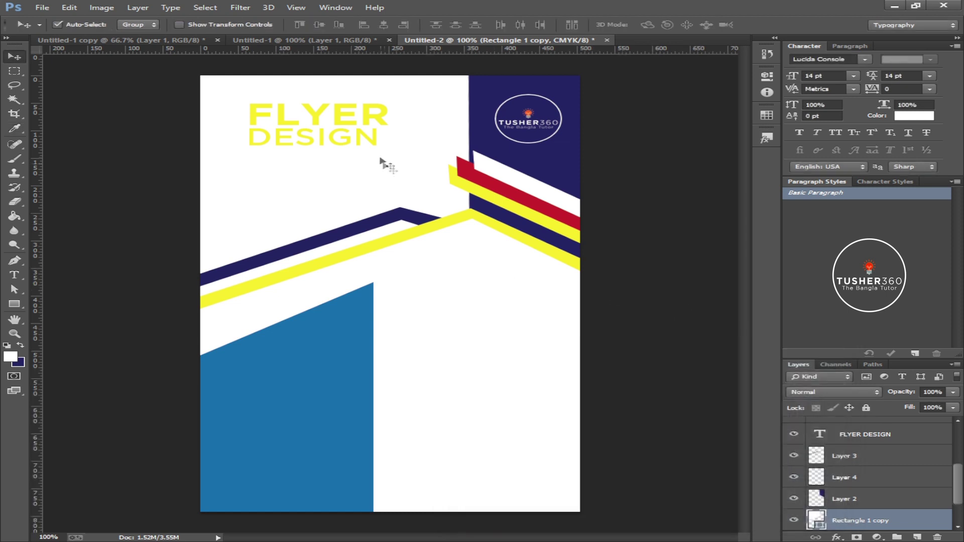
Recolor the FLYER DESIGN title with the red sampled from the slanted band beside the navy panel
click(874, 440)
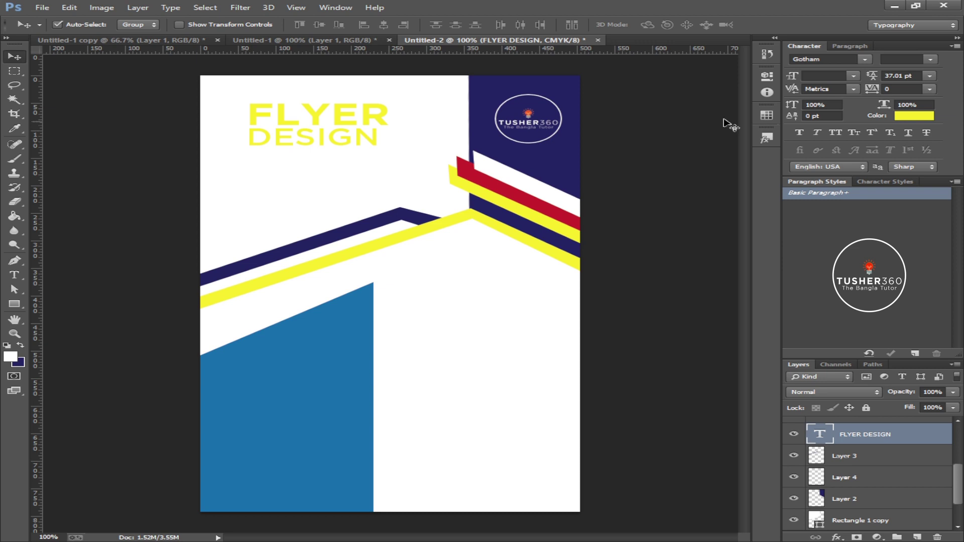
key(t)
click(510, 25)
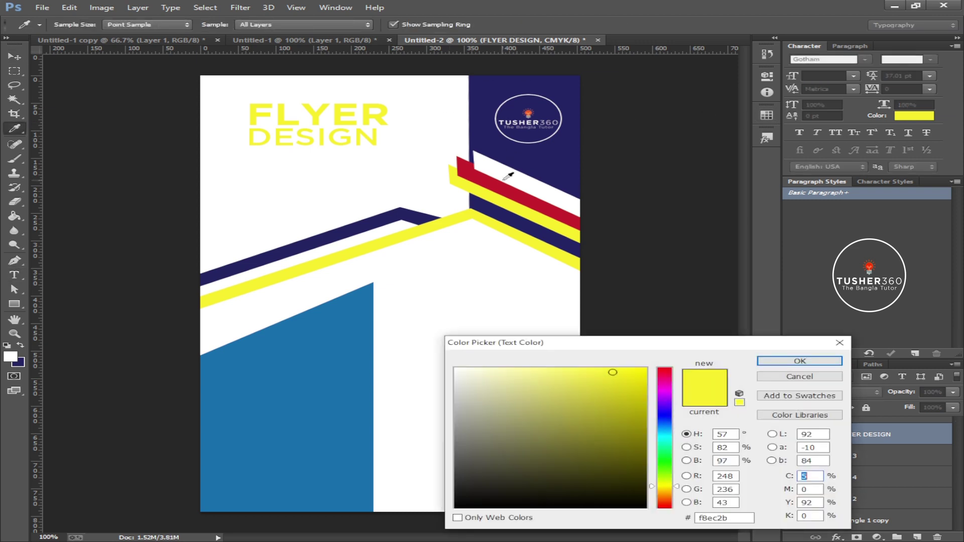
click(502, 182)
click(803, 361)
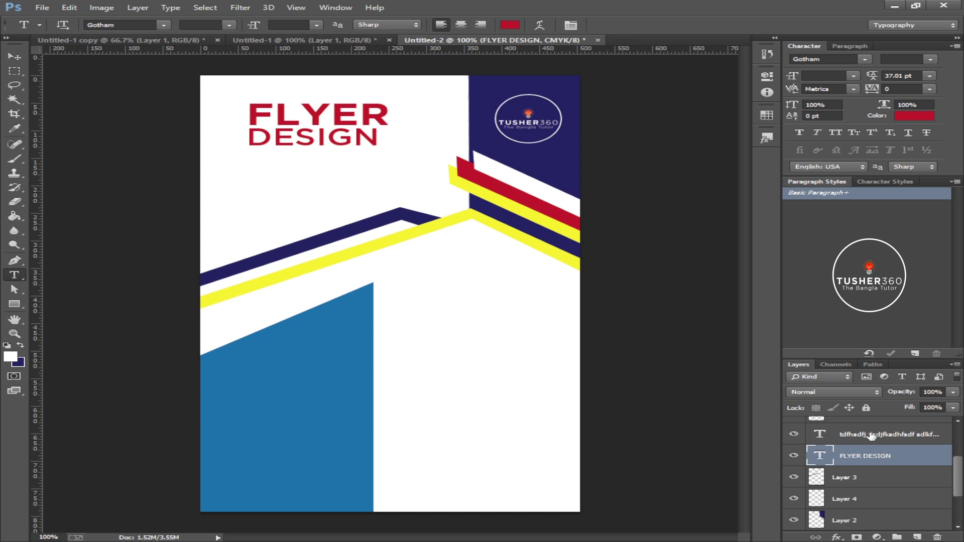
Set the color of the three-line placeholder text beneath the title to black (000000)
click(873, 434)
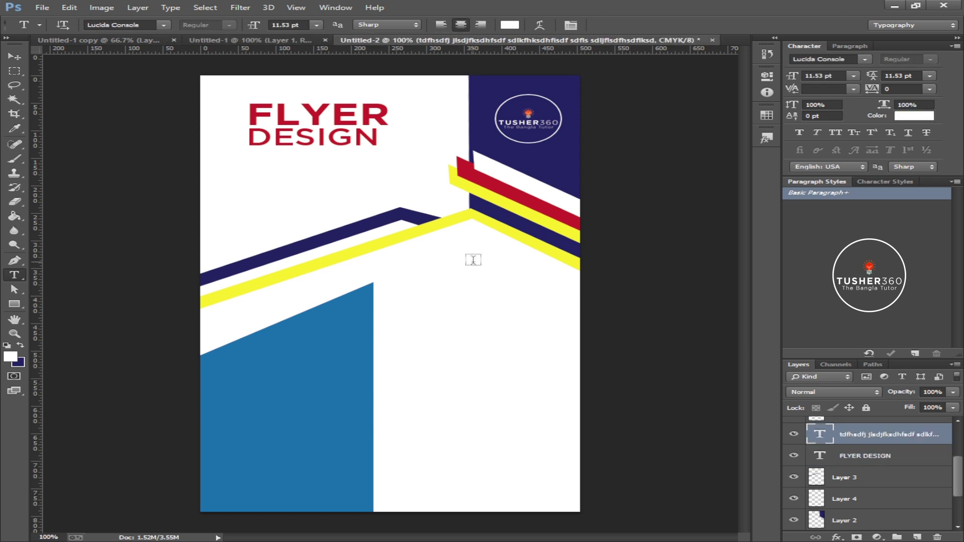
click(511, 26)
click(542, 150)
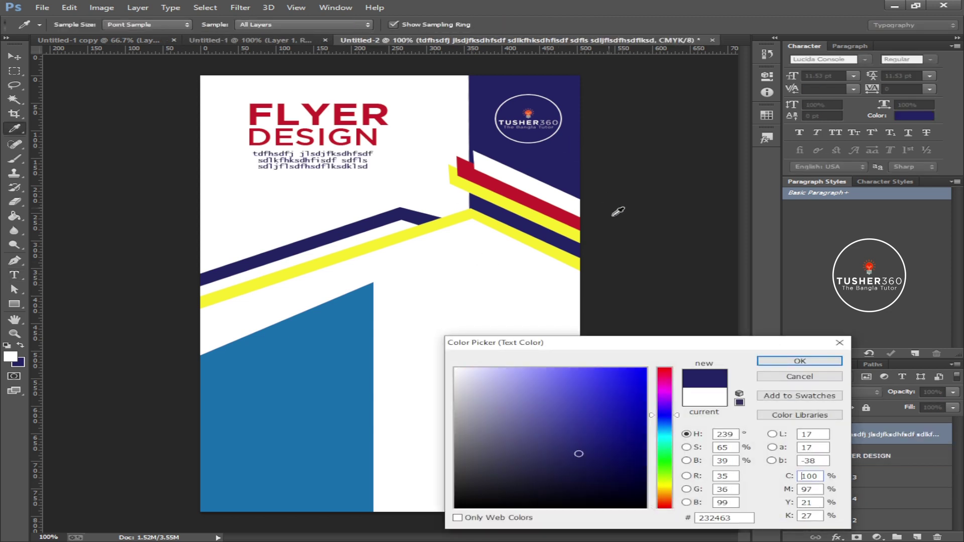
drag(593, 387, 406, 522)
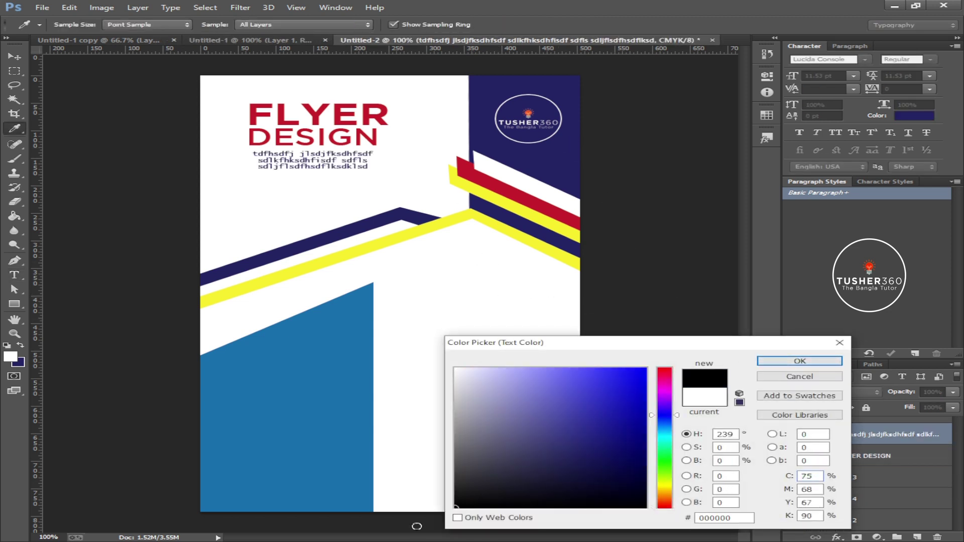
click(800, 361)
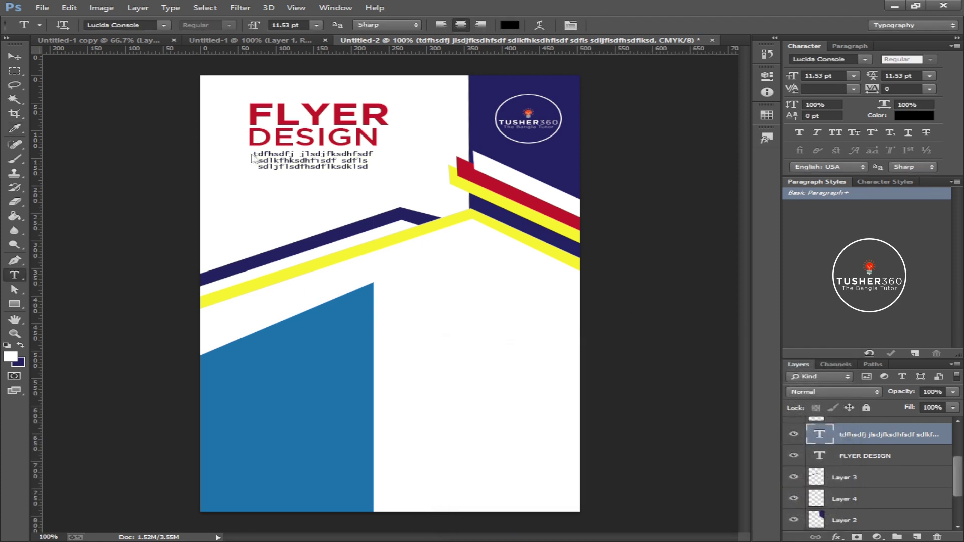
click(20, 58)
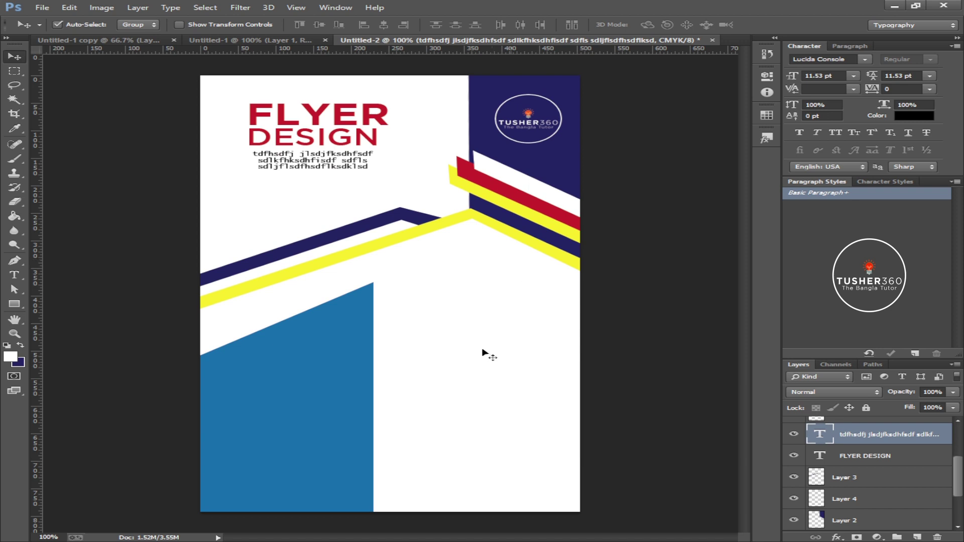
Widen the blue shape, Rectangle 1, slightly by extending its right edge, and deselect it
click(347, 374)
key(ctrl+t)
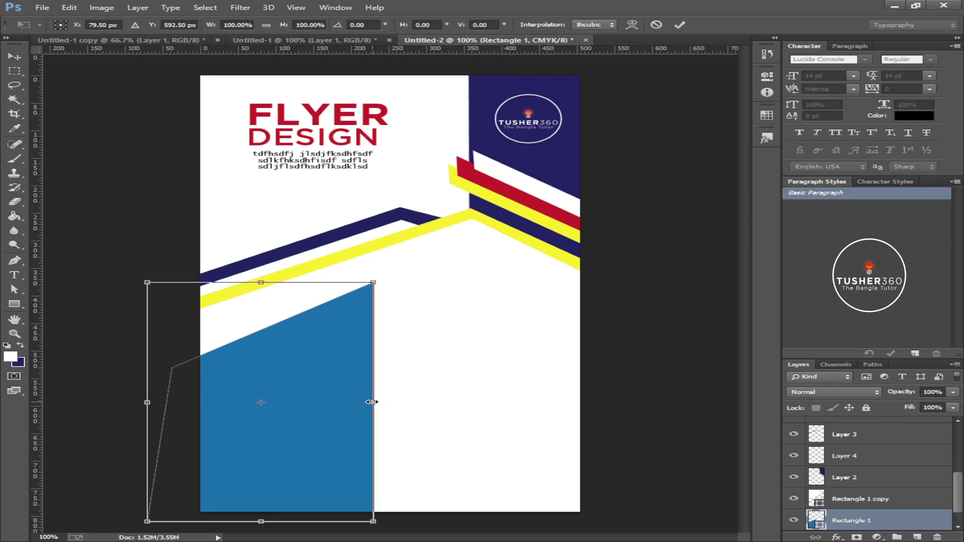
drag(373, 401, 379, 402)
key(Return)
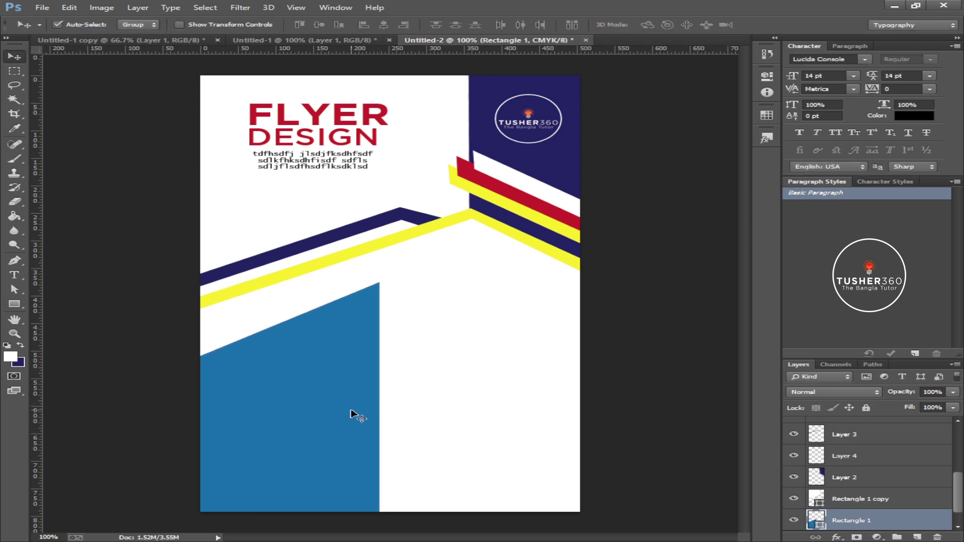
click(552, 409)
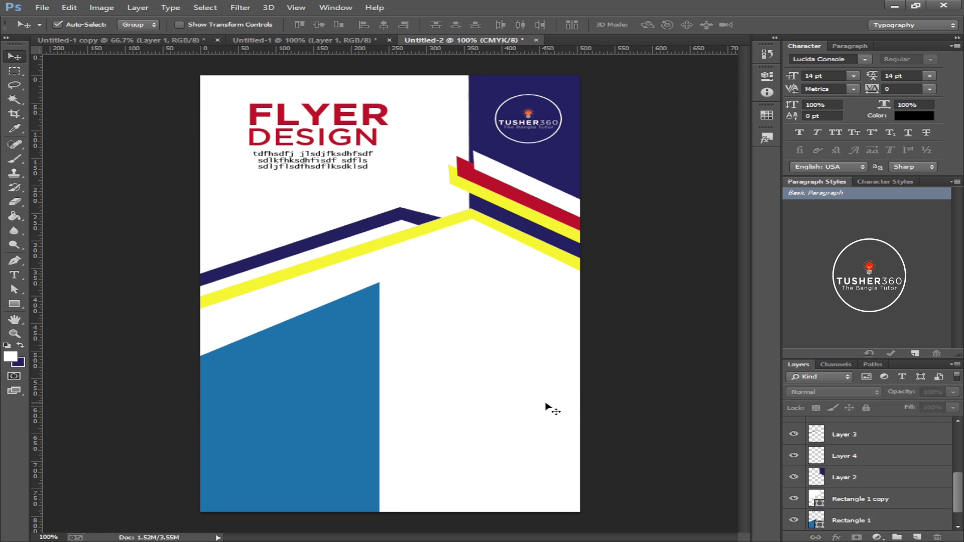
Start a left-aligned 14 pt Lucida Console text near the upper-left corner of the blue shape
scroll(951, 502, down, 1)
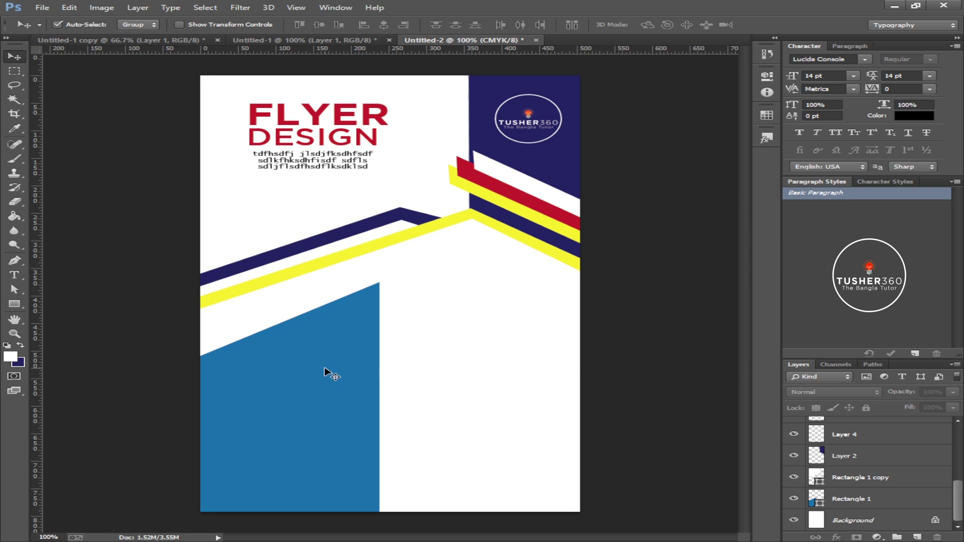
key(ctrl+plus)
key(ctrl+minus)
key(ctrl+plus)
drag(362, 323, 426, 289)
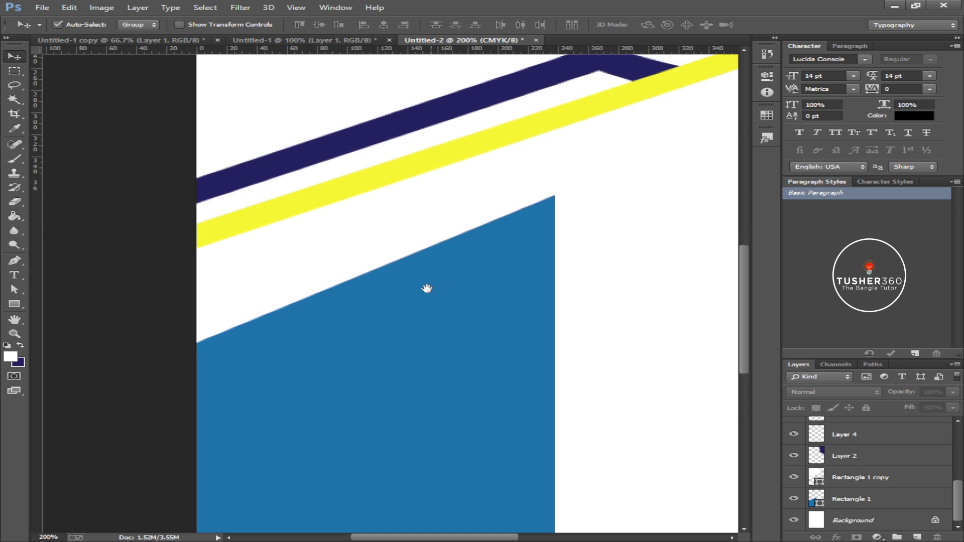
key(t)
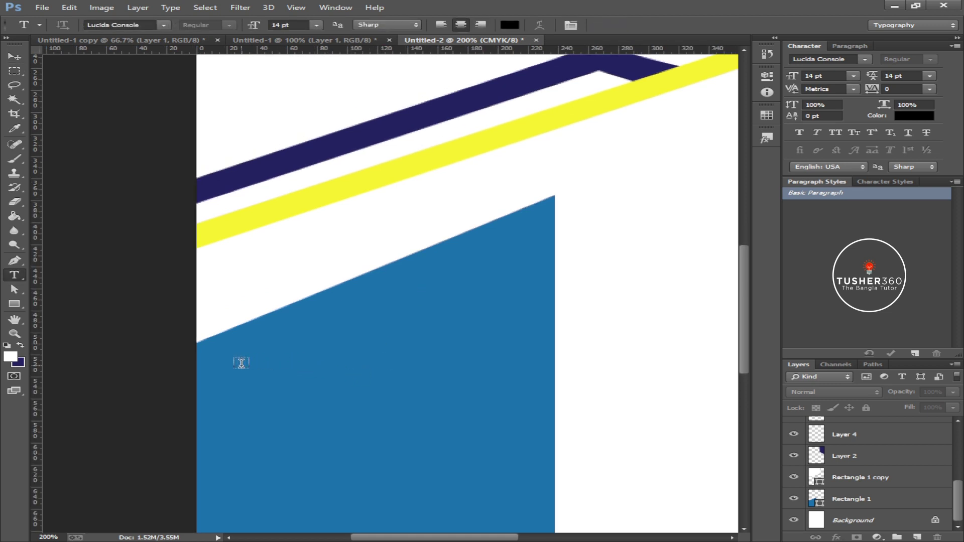
click(241, 363)
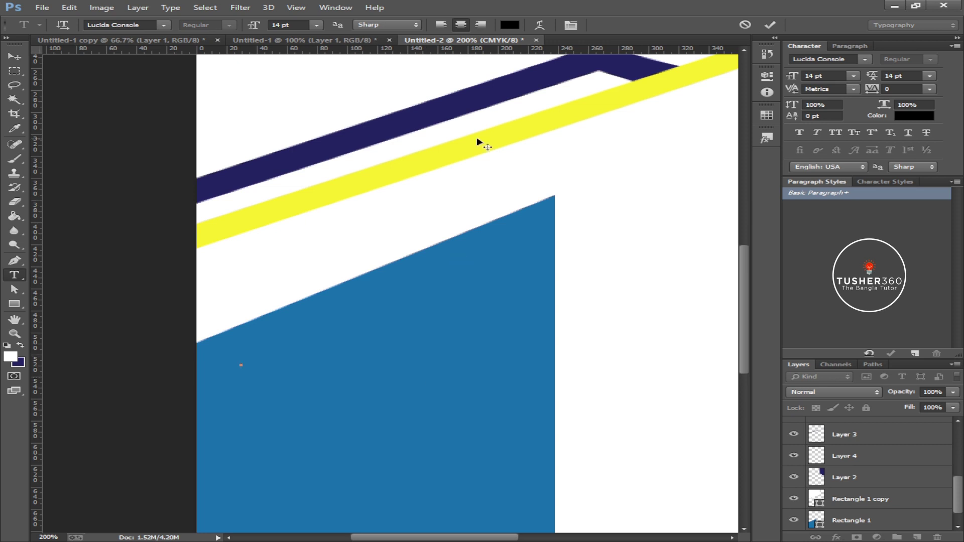
click(441, 25)
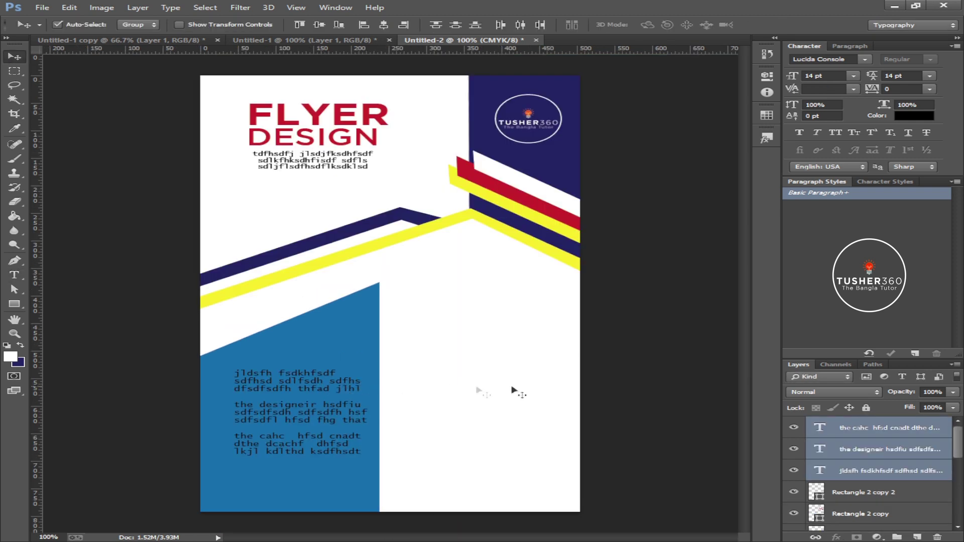
Recolor the black placeholder paragraphs on the blue shape to white, beginning with the topmost one
click(344, 383)
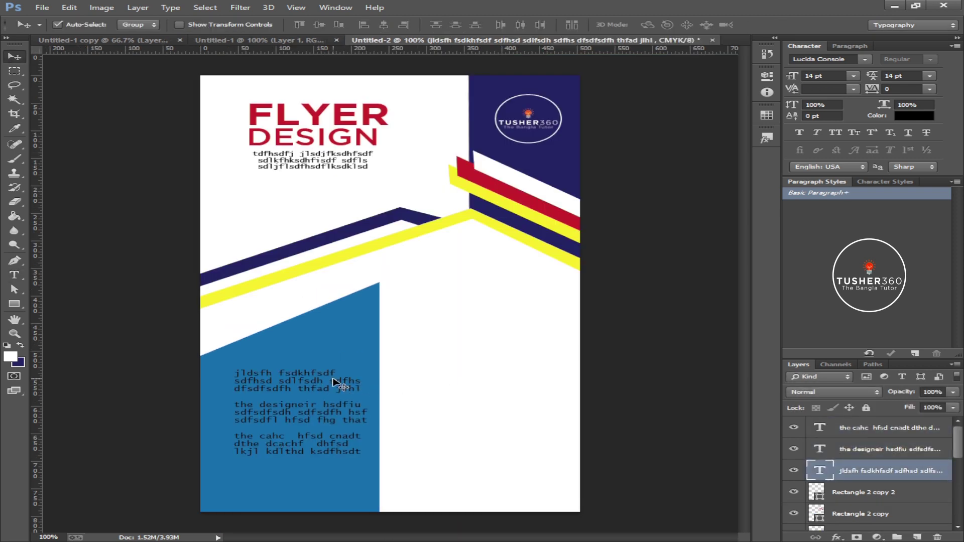
key(t)
click(506, 26)
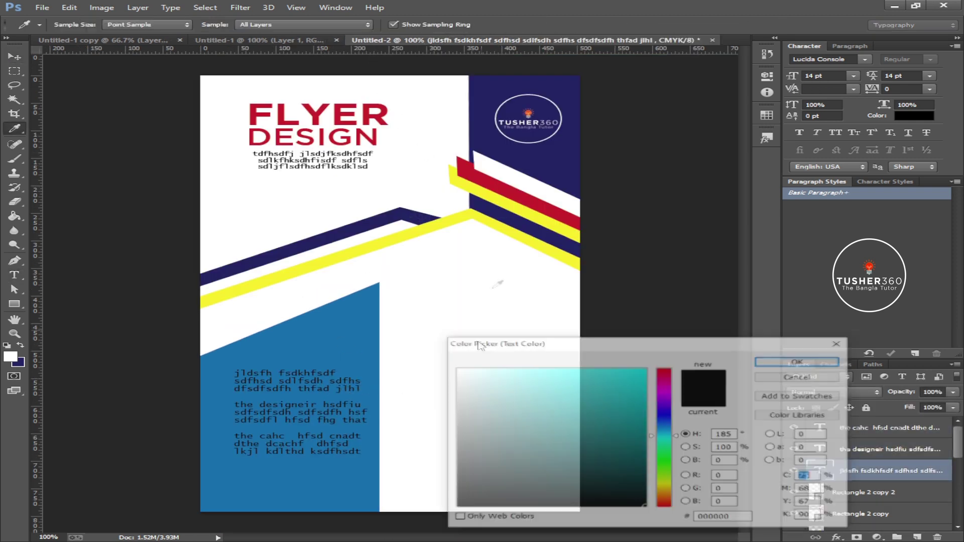
click(455, 368)
click(799, 361)
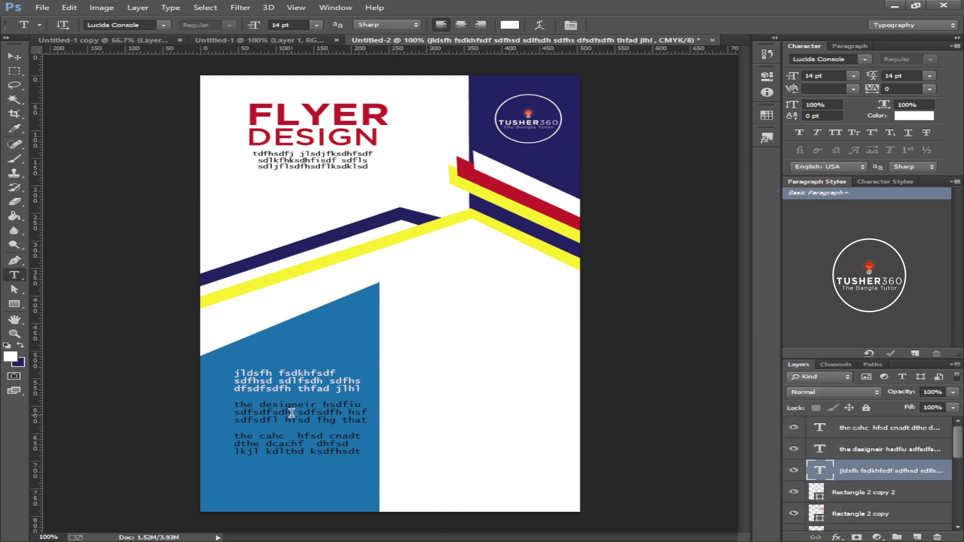
click(292, 413)
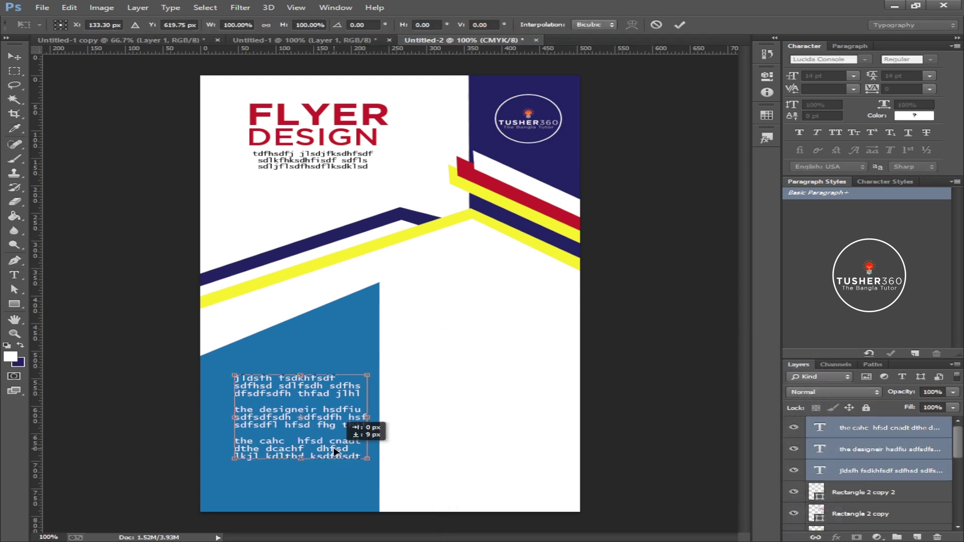
Move the three white paragraphs on the blue shape down together by about 10 px
drag(334, 448, 334, 452)
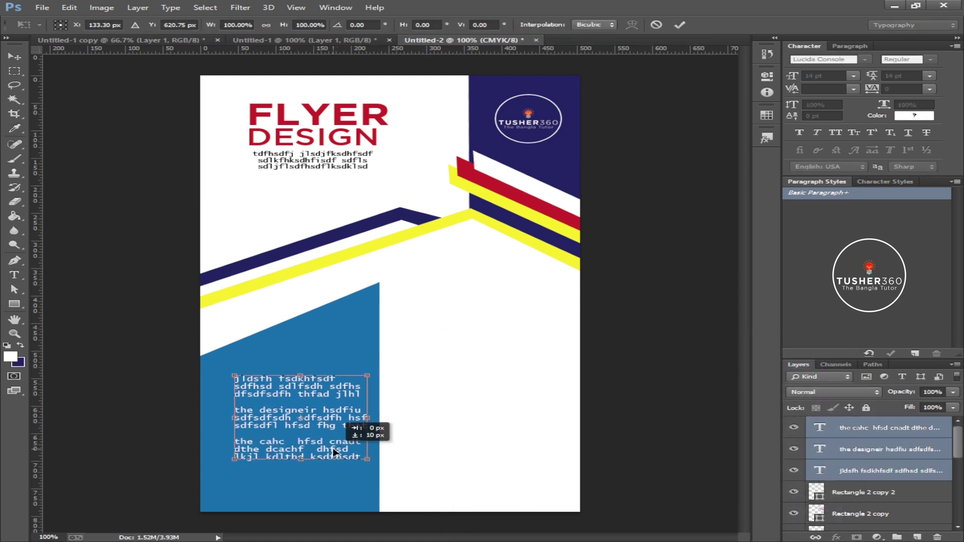
key(Return)
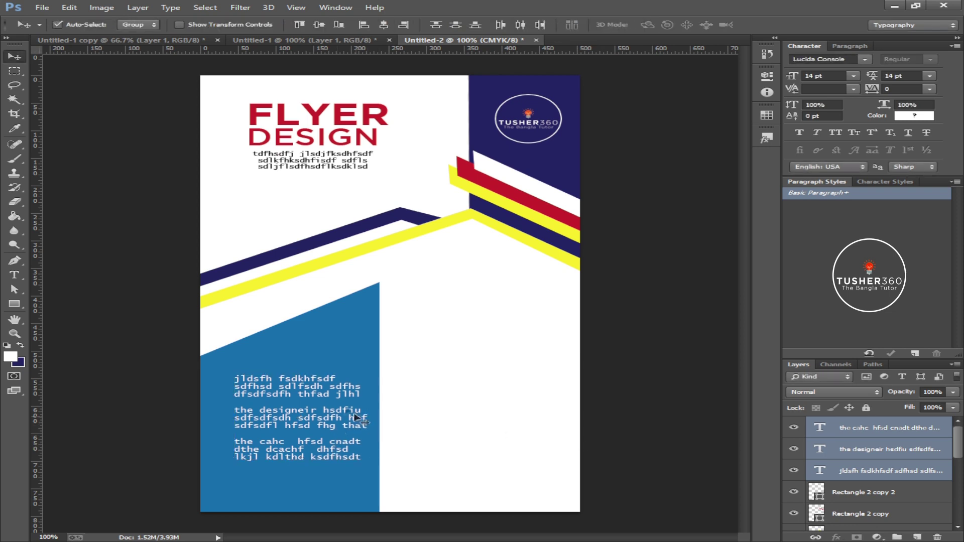
drag(310, 389, 311, 390)
Move the topmost white paragraph up slightly to widen the gap above the middle paragraph
click(332, 371)
click(312, 392)
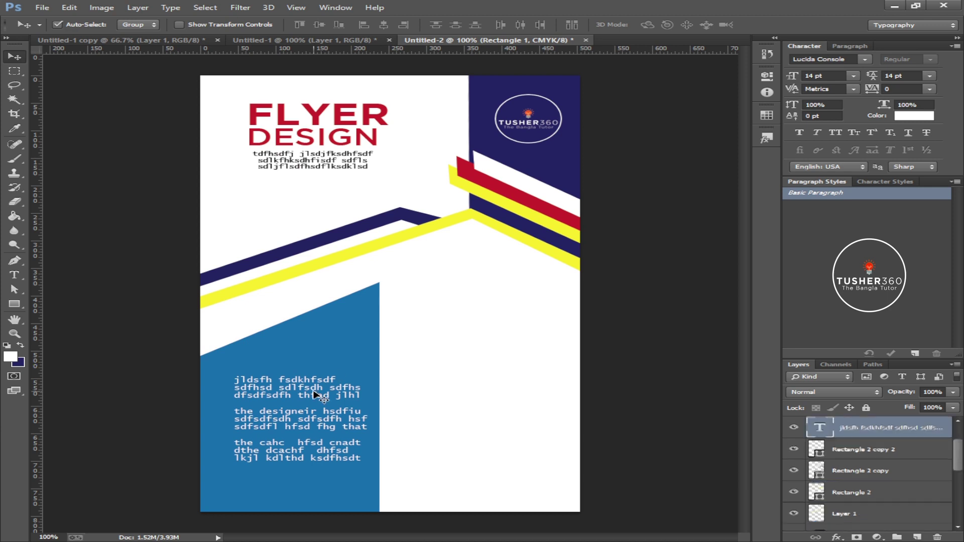
key(ctrl+t)
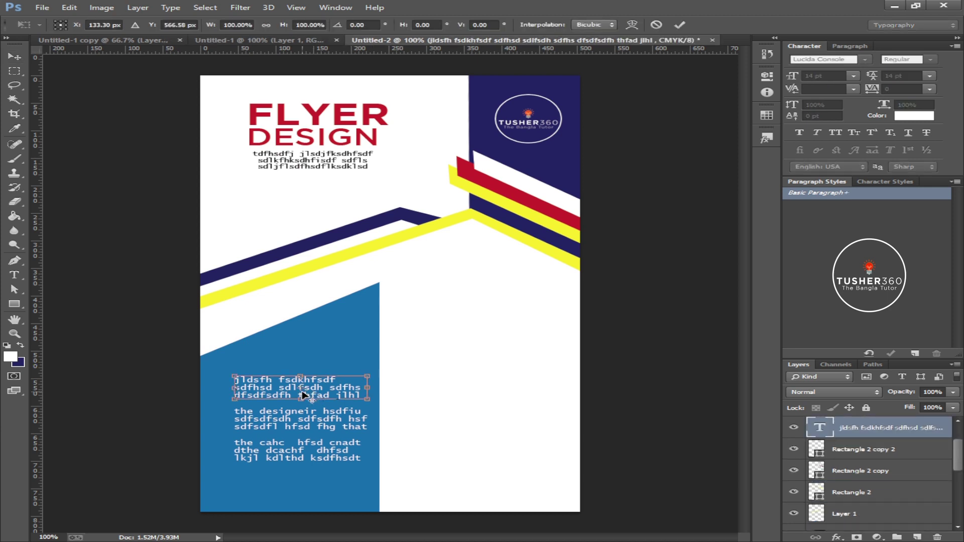
drag(304, 395, 304, 387)
key(Return)
Move the lowest white paragraph down about 11 px, away from the middle paragraph
click(304, 459)
key(ctrl+t)
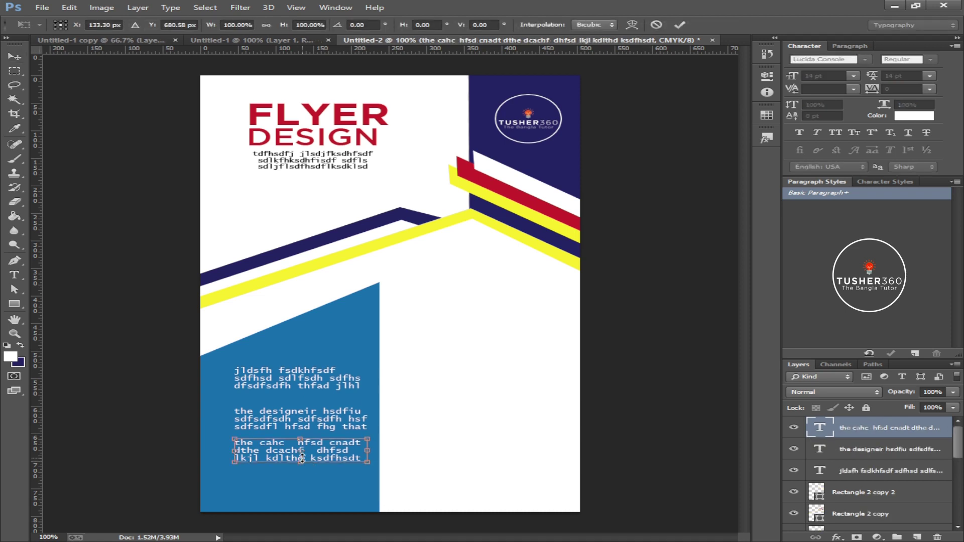
key(Down)
key(Down)
key(Down)
key(Down)
key(Down)
key(Down)
key(Down)
key(Down)
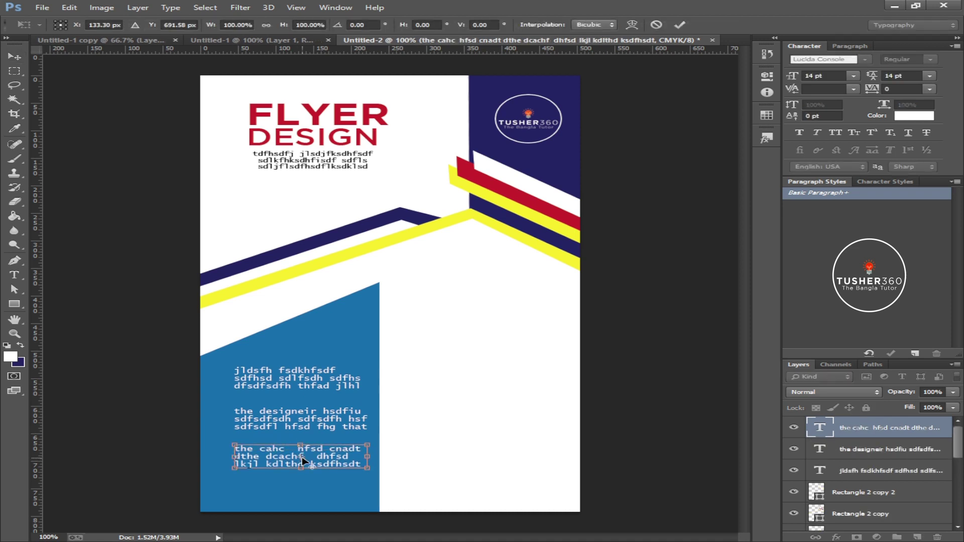
key(Return)
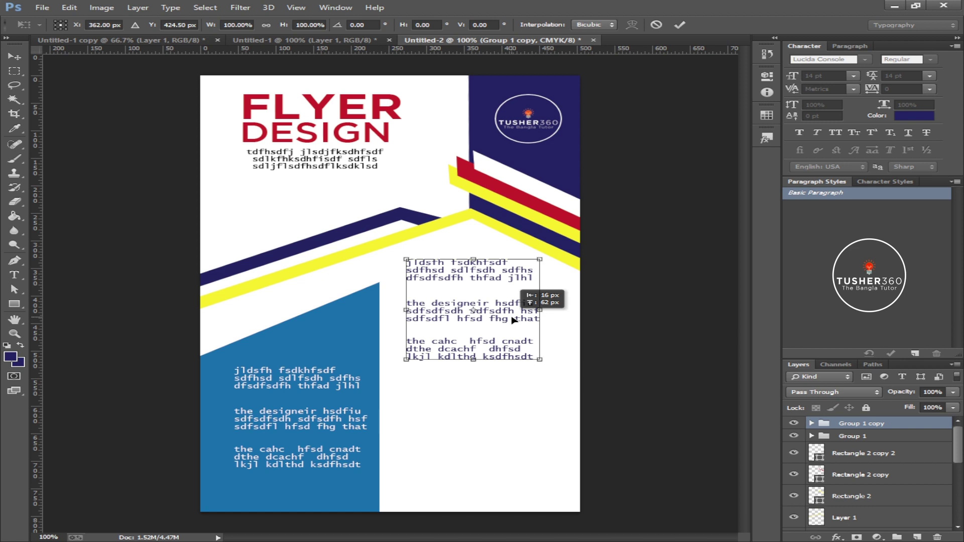
Place the dark blue copy of the paragraph group in the white area beneath the yellow band's peak and deselect it
drag(514, 319, 514, 320)
key(Return)
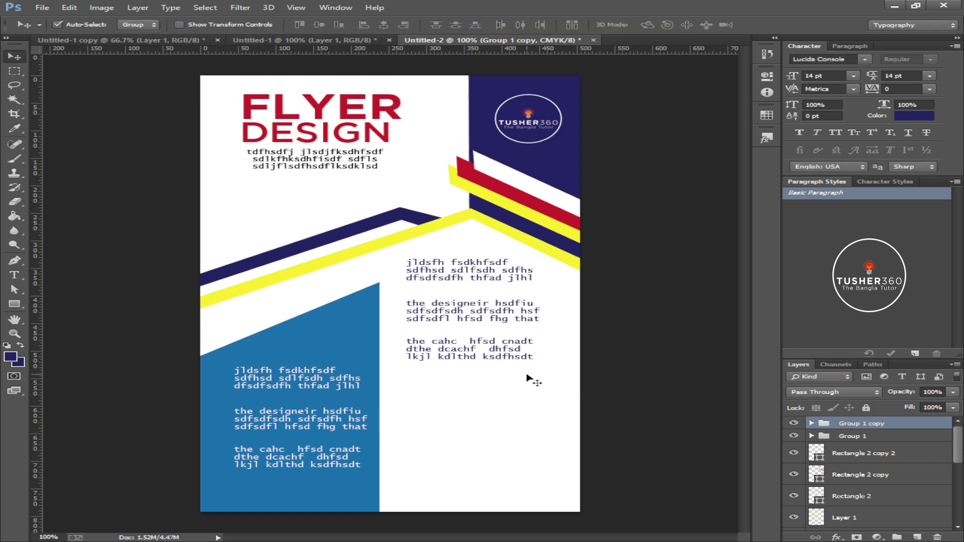
click(502, 384)
Draw a rounded rectangle about 148 px wide and 16 px high just beneath the dark blue paragraphs
key(m)
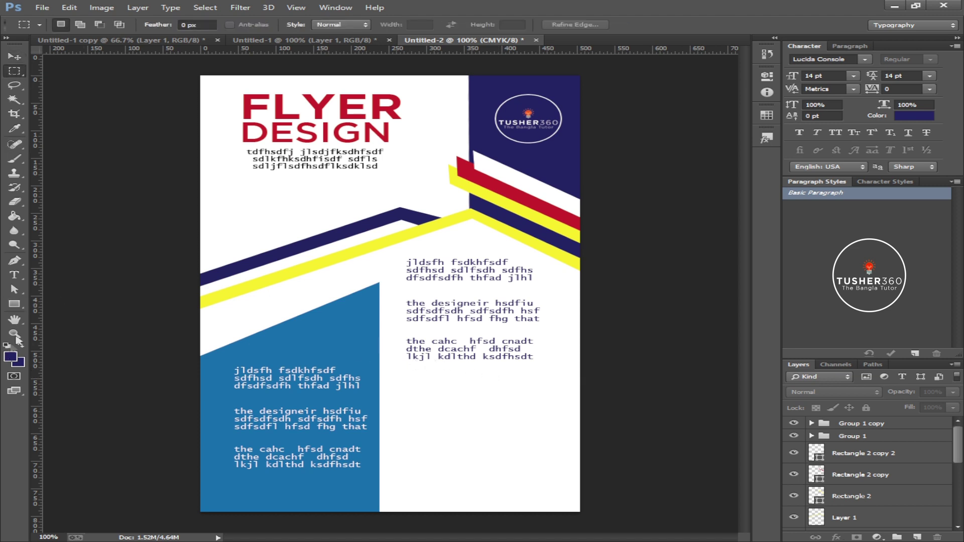
click(15, 303)
right_click(15, 304)
click(70, 313)
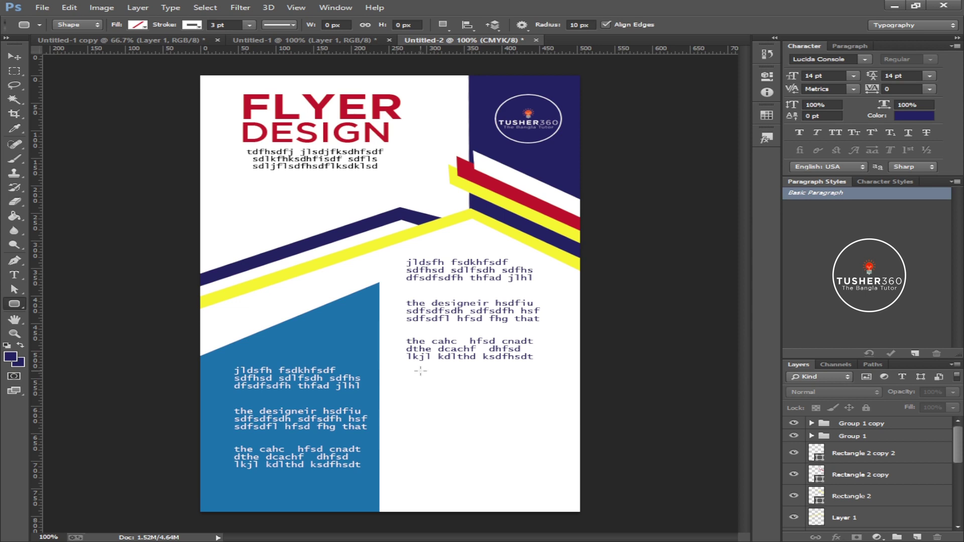
drag(412, 367, 524, 374)
Fill the new rounded rectangle with the recently used red and collapse its shape properties
click(630, 136)
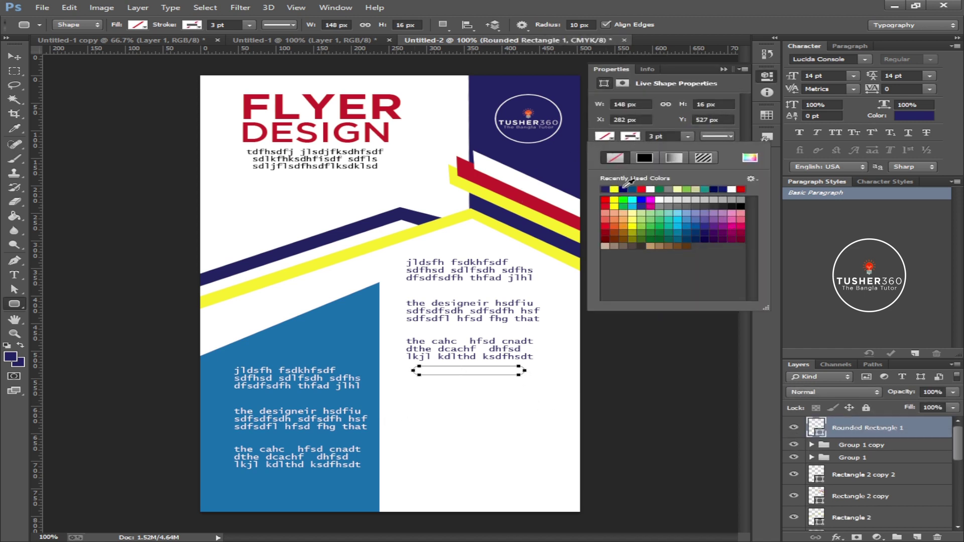
click(641, 189)
click(724, 68)
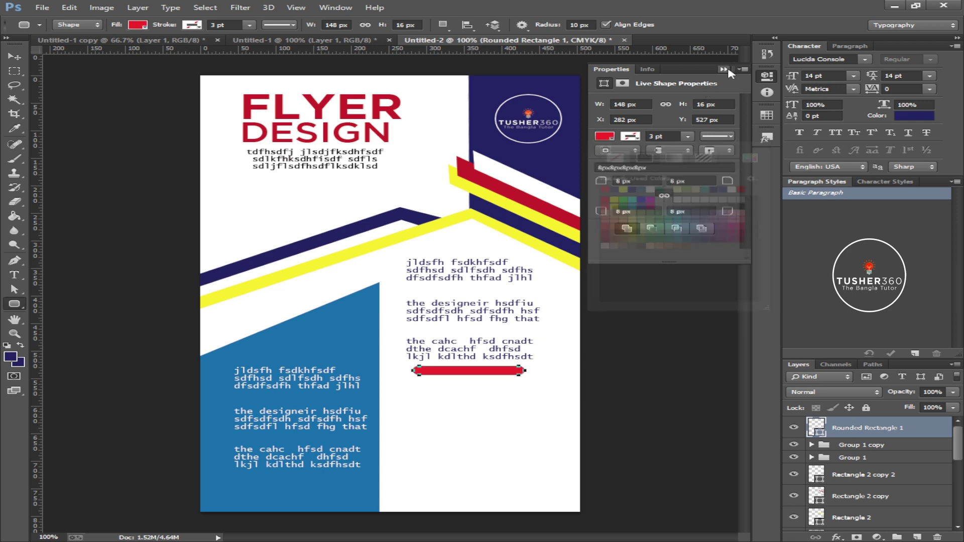
Reduce the height of the red rounded rectangle with Free Transform to make it a thin bar, keeping its width
click(15, 56)
key(Tab)
key(ctrl+plus)
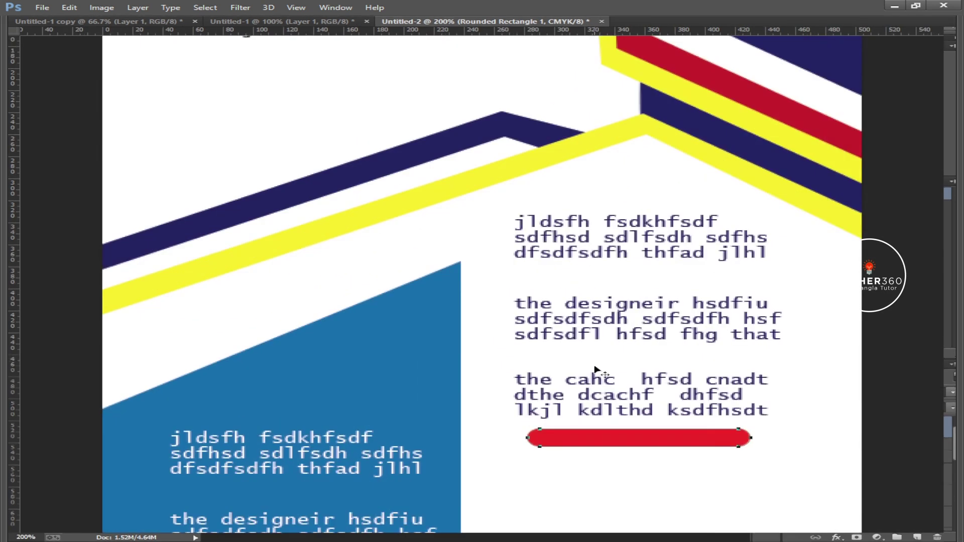
drag(462, 356, 342, 352)
click(704, 460)
click(611, 434)
key(ctrl+t)
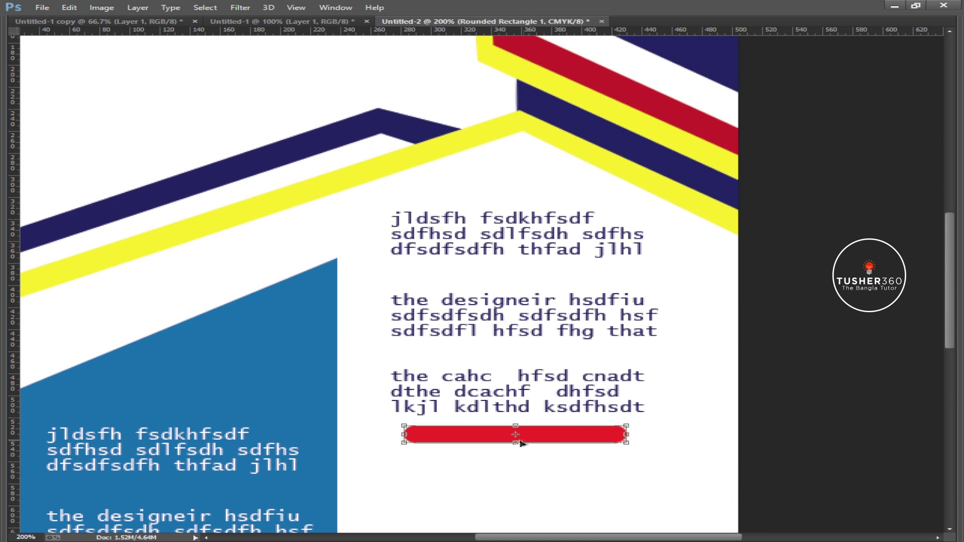
drag(517, 439, 517, 437)
key(Return)
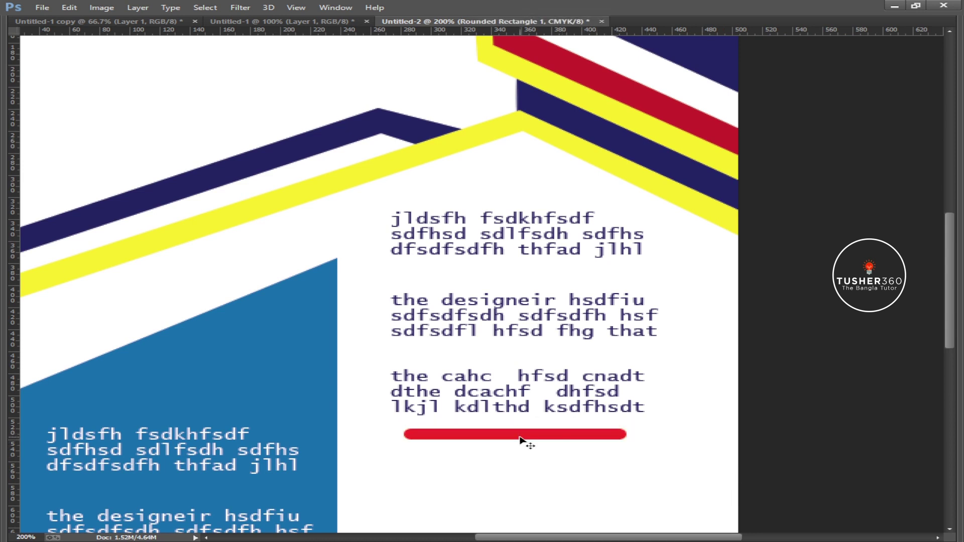
Nudge the thin red bar up closer to the dark blue paragraphs and return to the full workspace
key(Up)
key(Up)
key(Up)
key(Up)
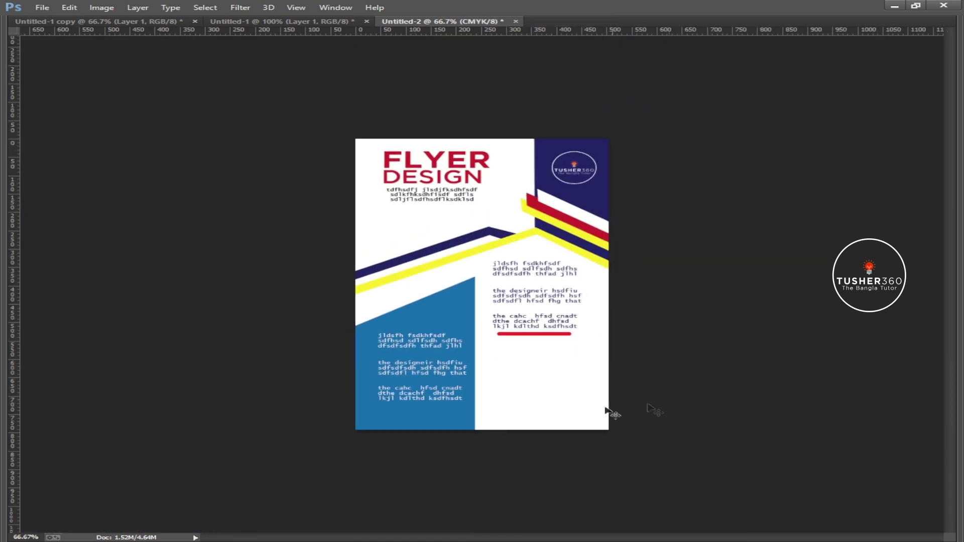
key(Tab)
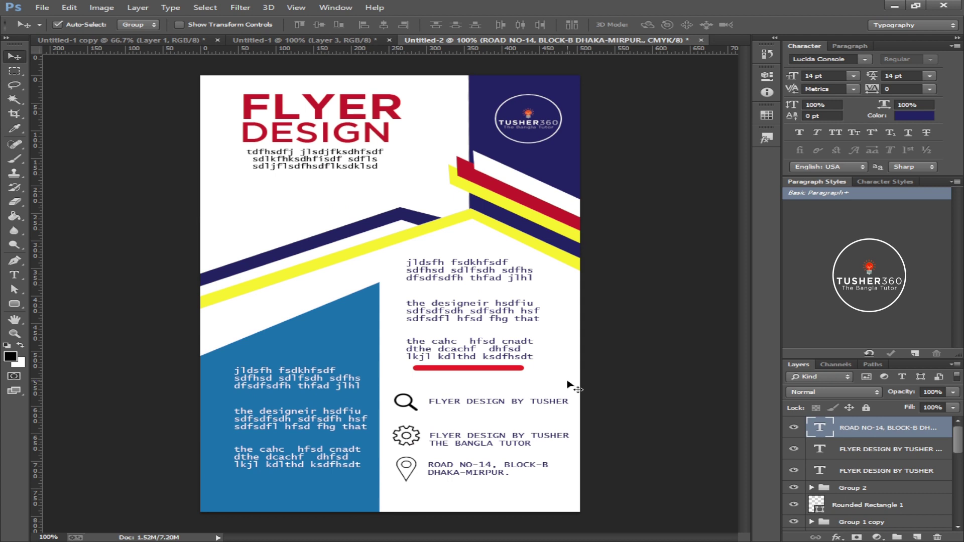
Align the left edges of the three contact text layers beside the icons and group them
click(522, 445)
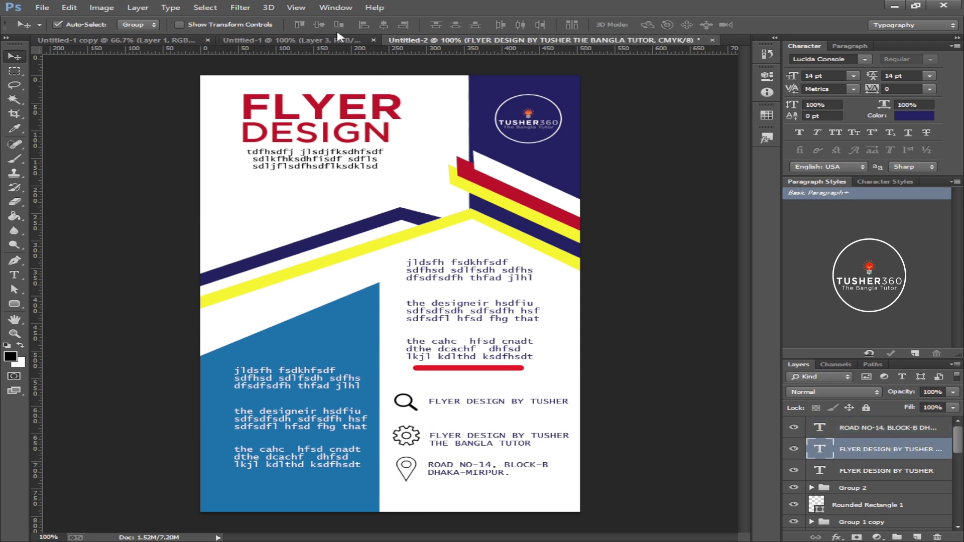
click(888, 471)
shift+click(875, 433)
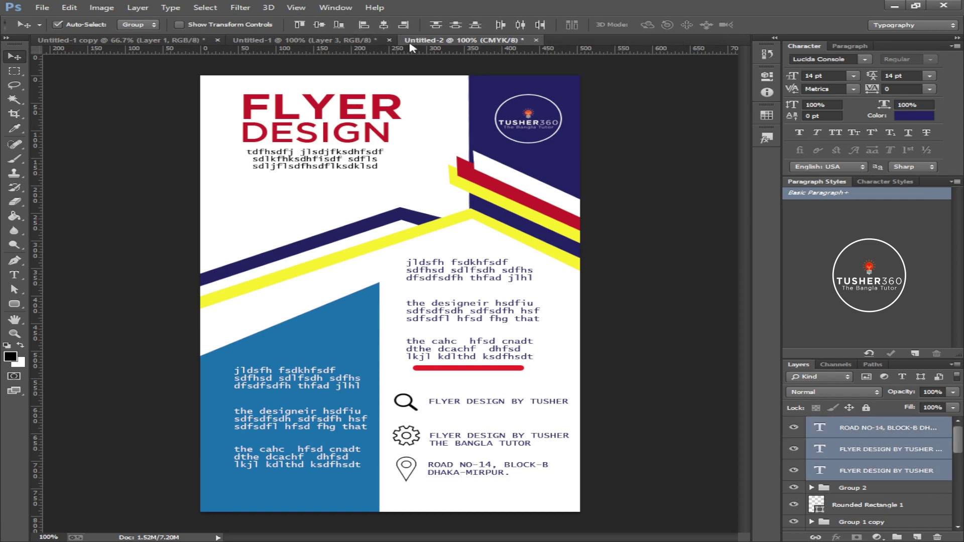
click(360, 28)
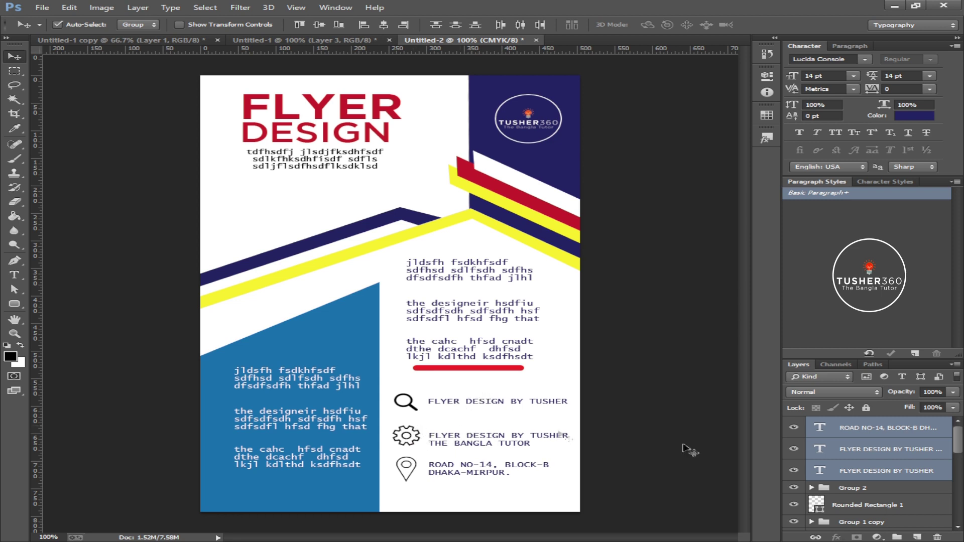
key(ctrl+g)
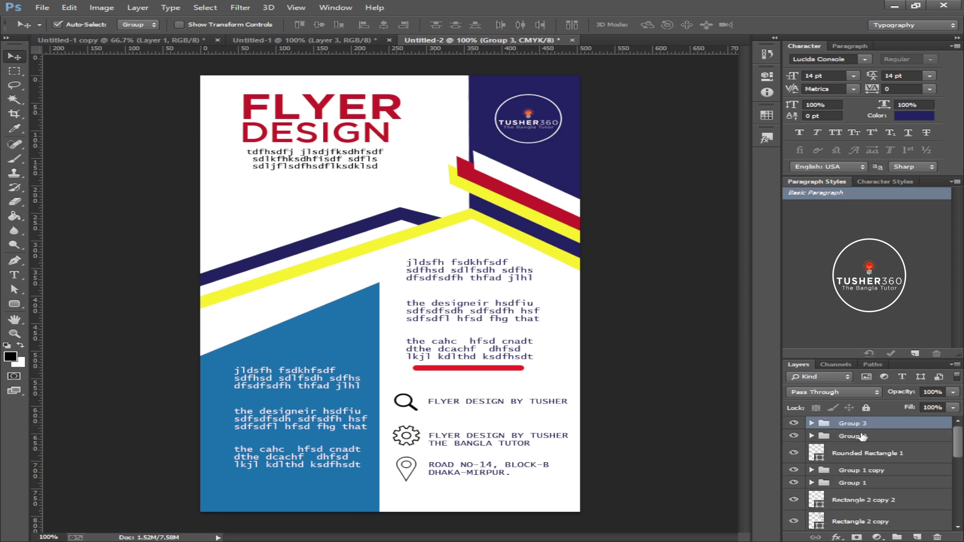
Move the contact text group and the icon group together about 6 px left and 13 px up, and deselect them
ctrl+click(862, 436)
key(ctrl+t)
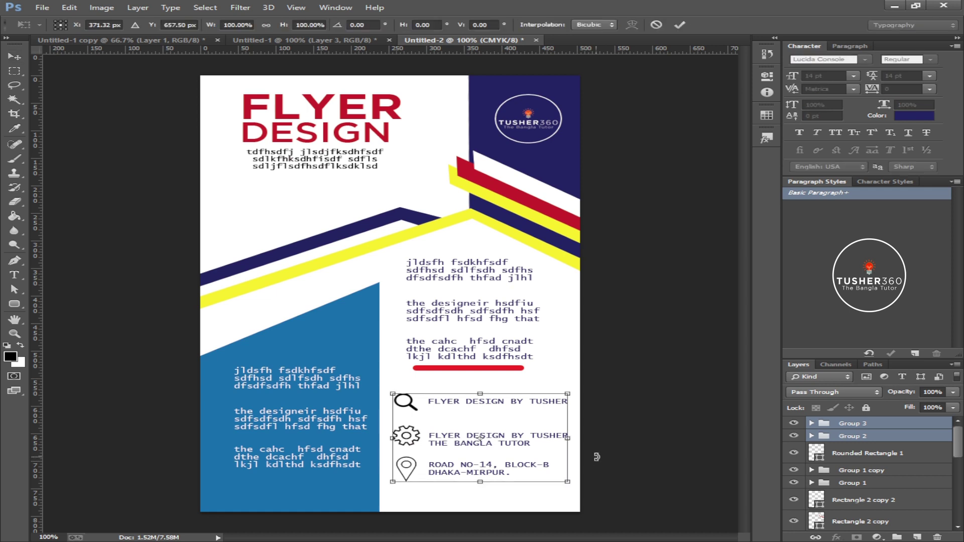
key(Left)
key(Left)
key(Left)
key(Left)
key(Left)
key(Left)
key(Up)
key(Up)
key(Up)
key(Up)
key(Up)
key(Up)
key(Up)
key(Up)
key(Up)
key(Up)
key(Up)
key(Up)
key(Up)
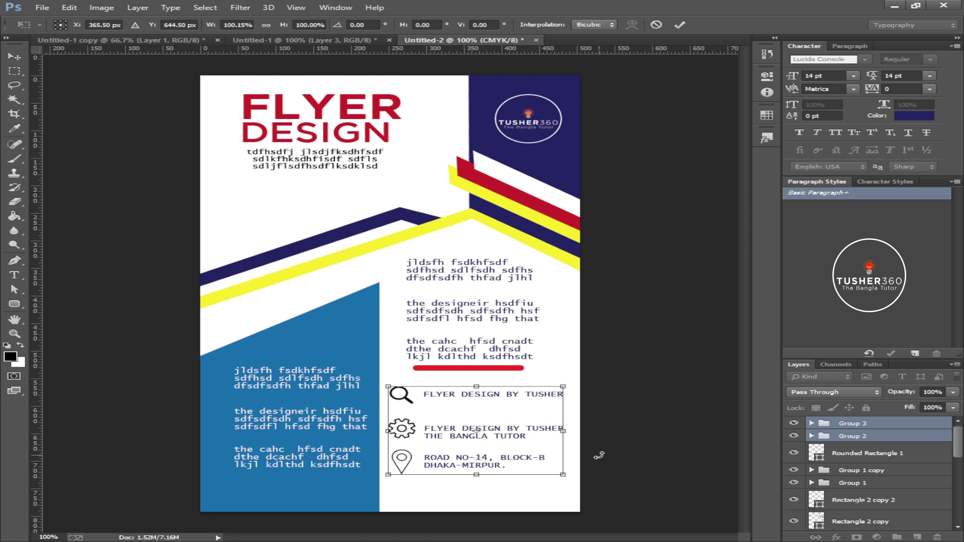
key(Return)
click(543, 496)
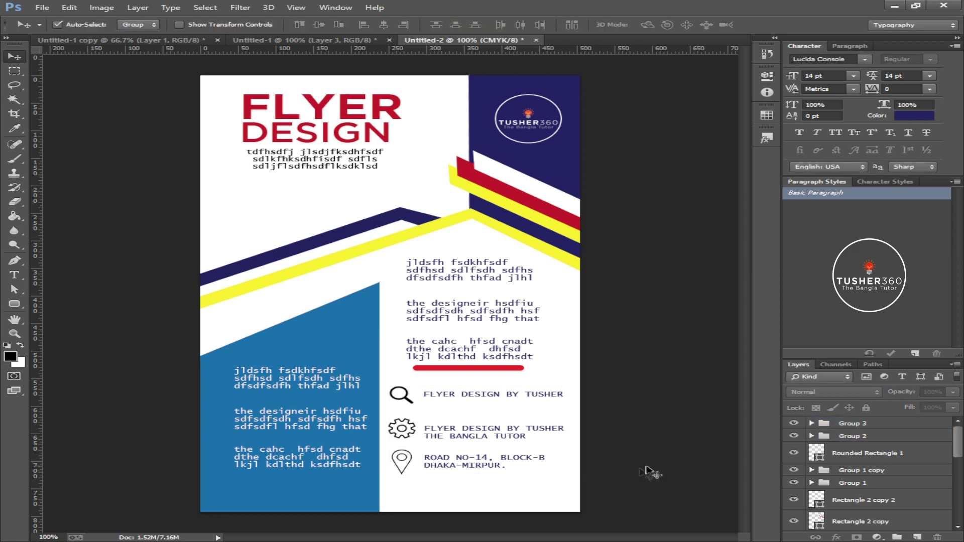
Create a new layer and marquee-select a full-width strip along the flyer's lower edge
key(ctrl+shift+alt+n)
key(m)
drag(181, 483, 638, 528)
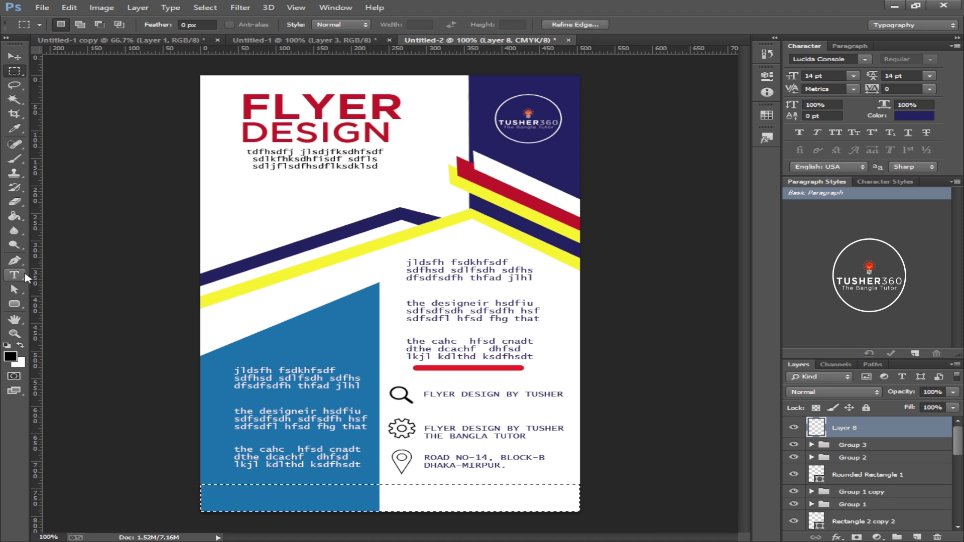
Set the background color to the yellow of the slanted band, fill the selected strip with it, and deselect
click(22, 366)
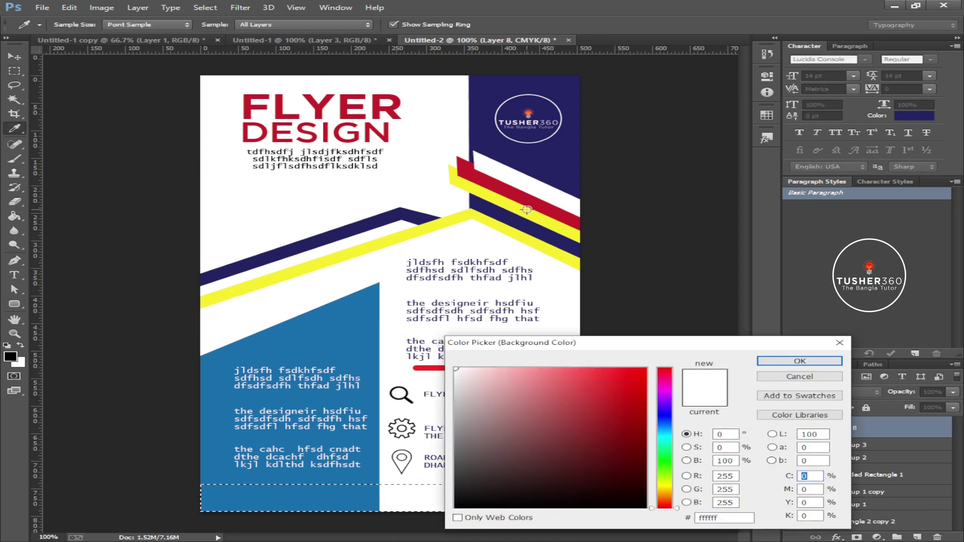
click(526, 210)
click(799, 361)
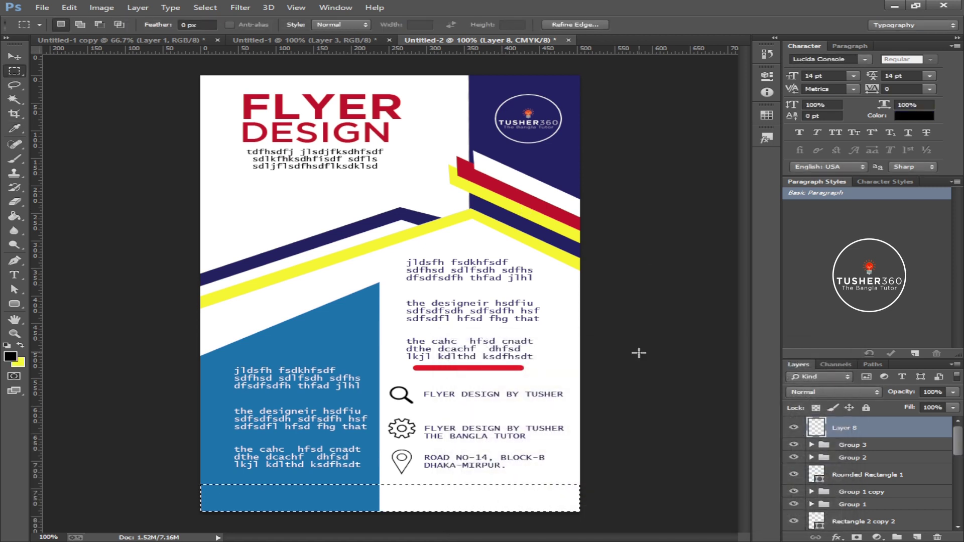
key(ctrl+BackSpace)
key(ctrl+d)
Send the yellow strip's layer, Layer 8, down the stack until it lies beneath the blue Rectangle 1
key(ctrl+bracketleft)
key(ctrl+bracketleft)
key(ctrl+bracketleft)
key(ctrl+bracketleft)
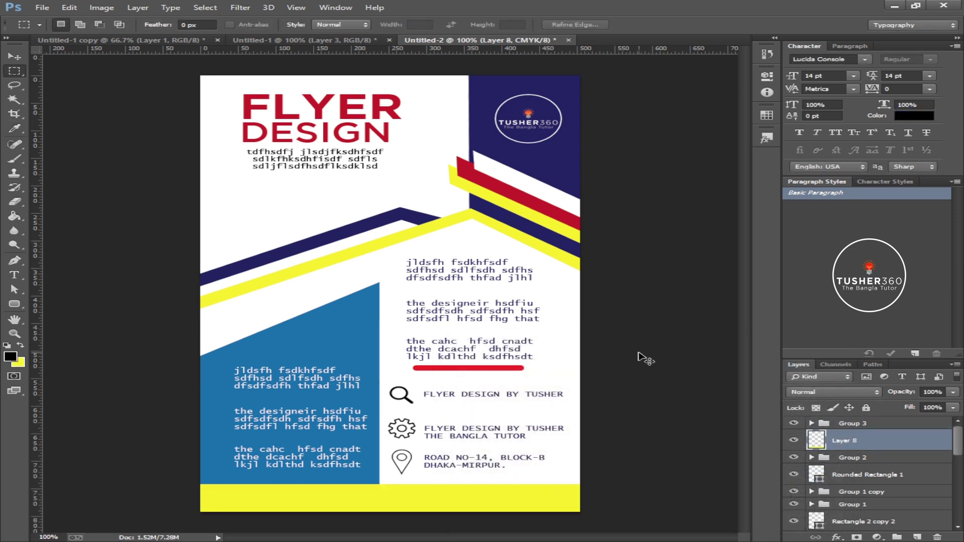
key(ctrl+bracketleft)
key(ctrl+bracketleft)
key(ctrl+bracketleft)
key(ctrl+bracketleft)
key(ctrl+bracketleft)
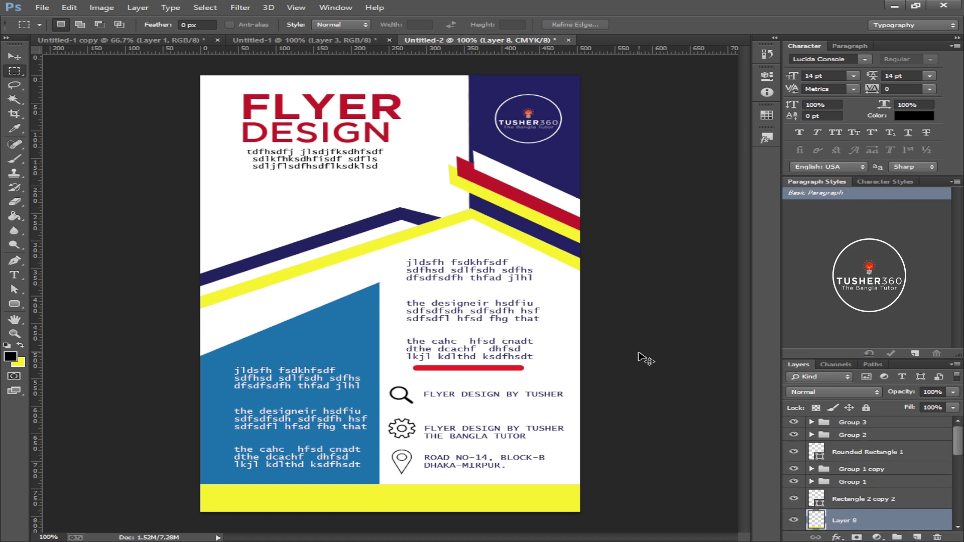
key(ctrl+bracketleft)
key(ctrl+bracketleft)
key(ctrl+bracketleft)
key(ctrl+bracketleft)
key(ctrl+bracketleft)
key(ctrl+bracketleft)
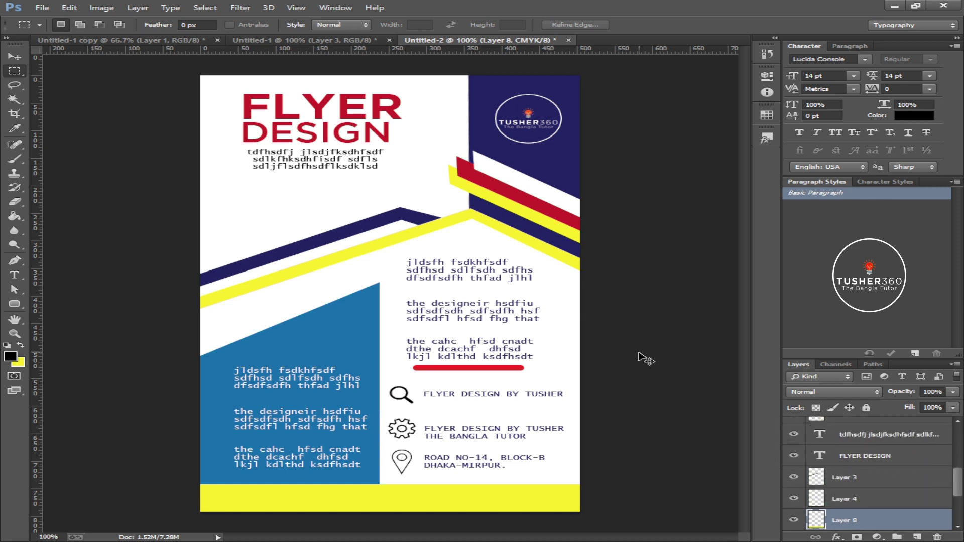
key(ctrl+bracketleft)
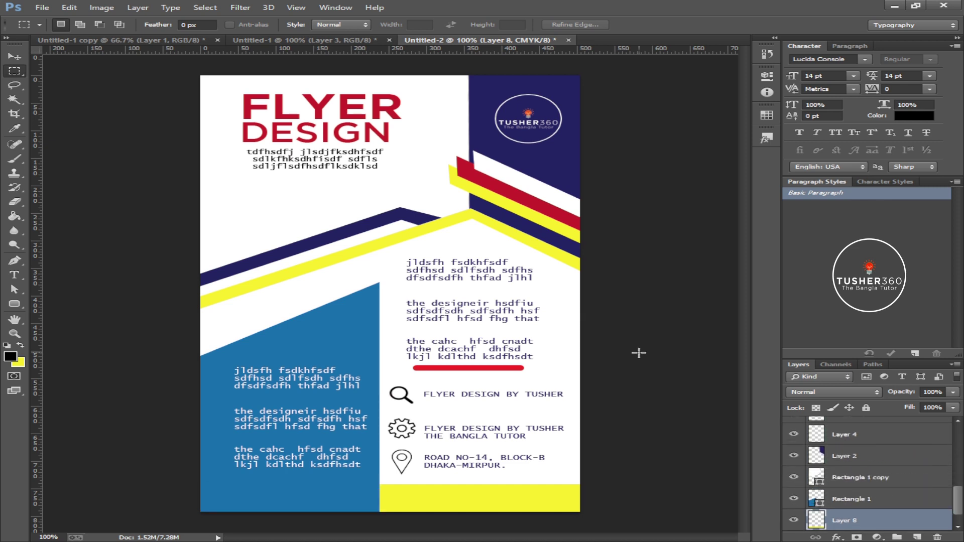
Start a text line on the yellow strip, next to the blue shape
key(t)
click(418, 494)
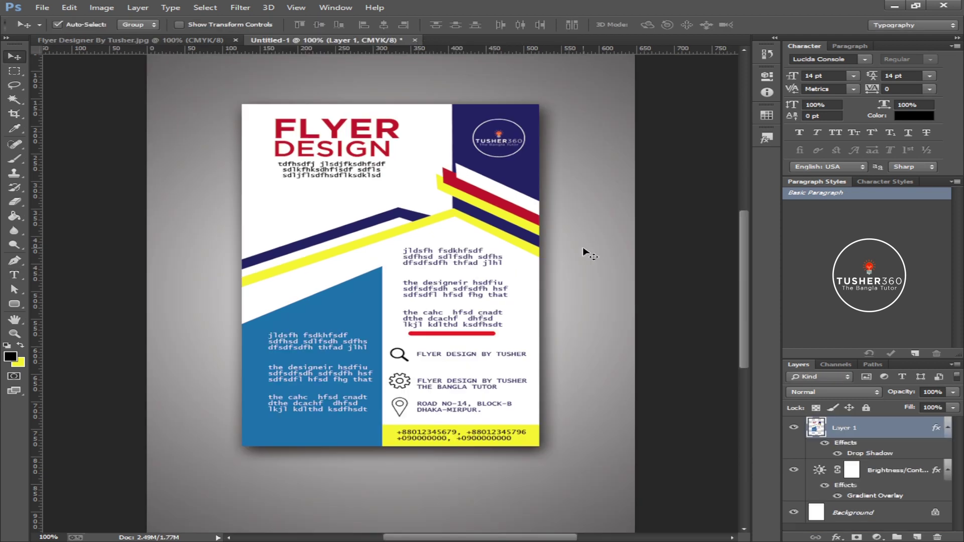
Examine the finished flyer on its gray gradient backdrop, enlarge the exported flyer design.jpg in the image viewer, and close it
key(ctrl+minus)
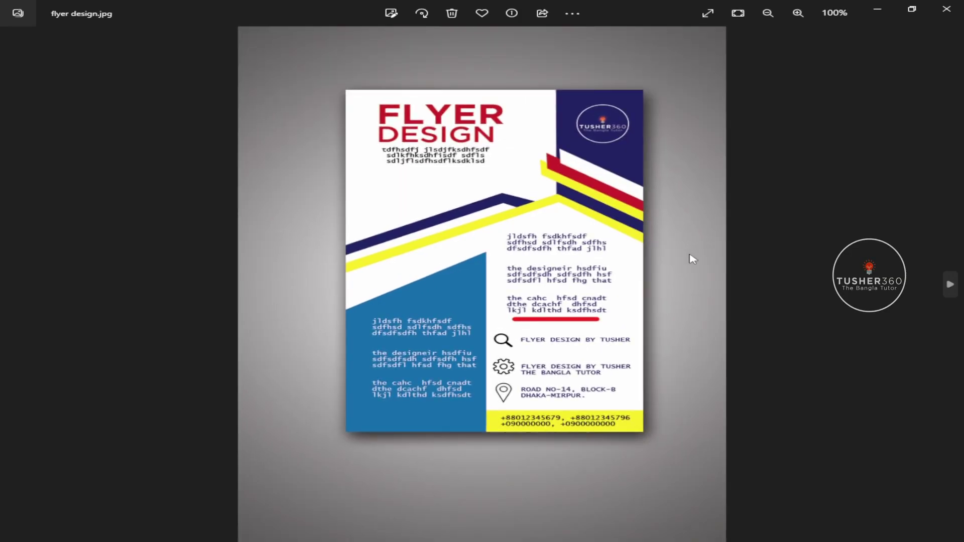
scroll(693, 260, up, 2)
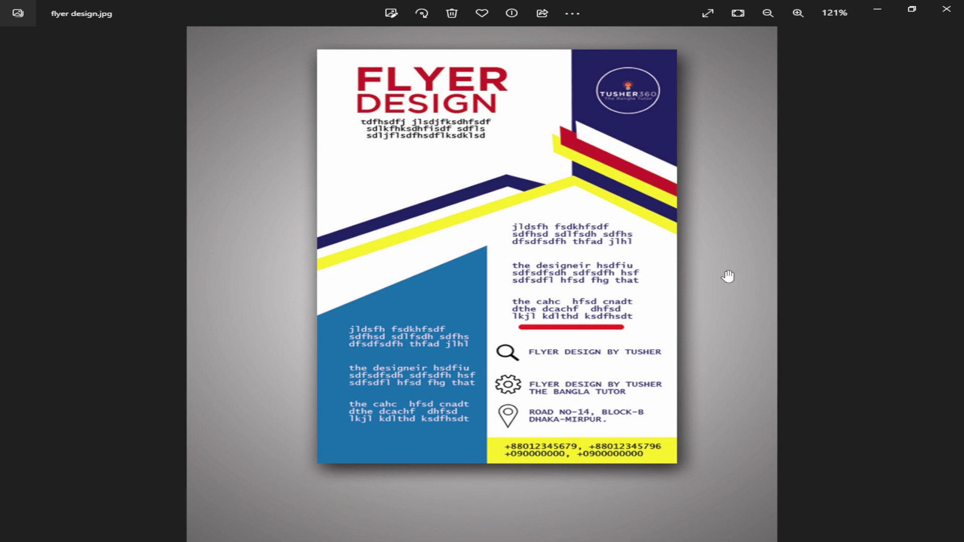
click(947, 9)
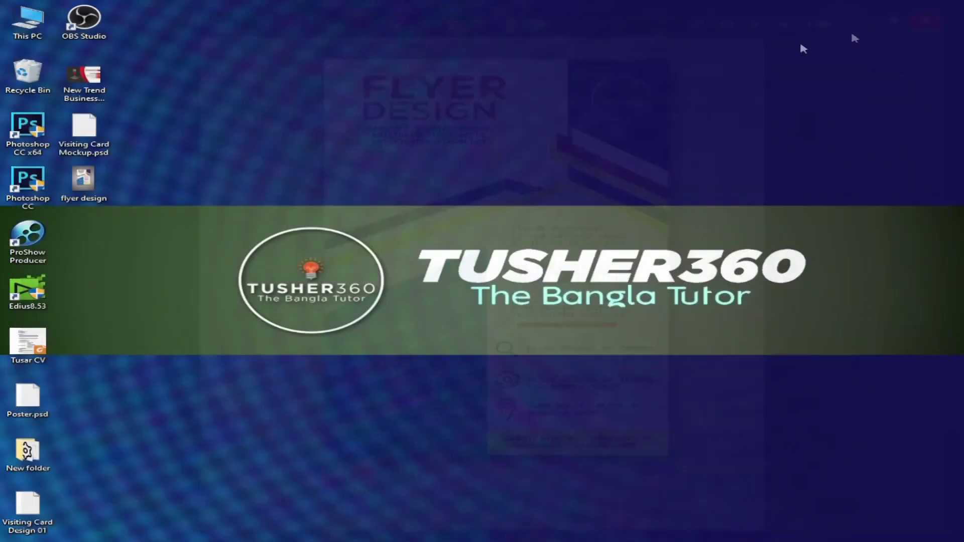